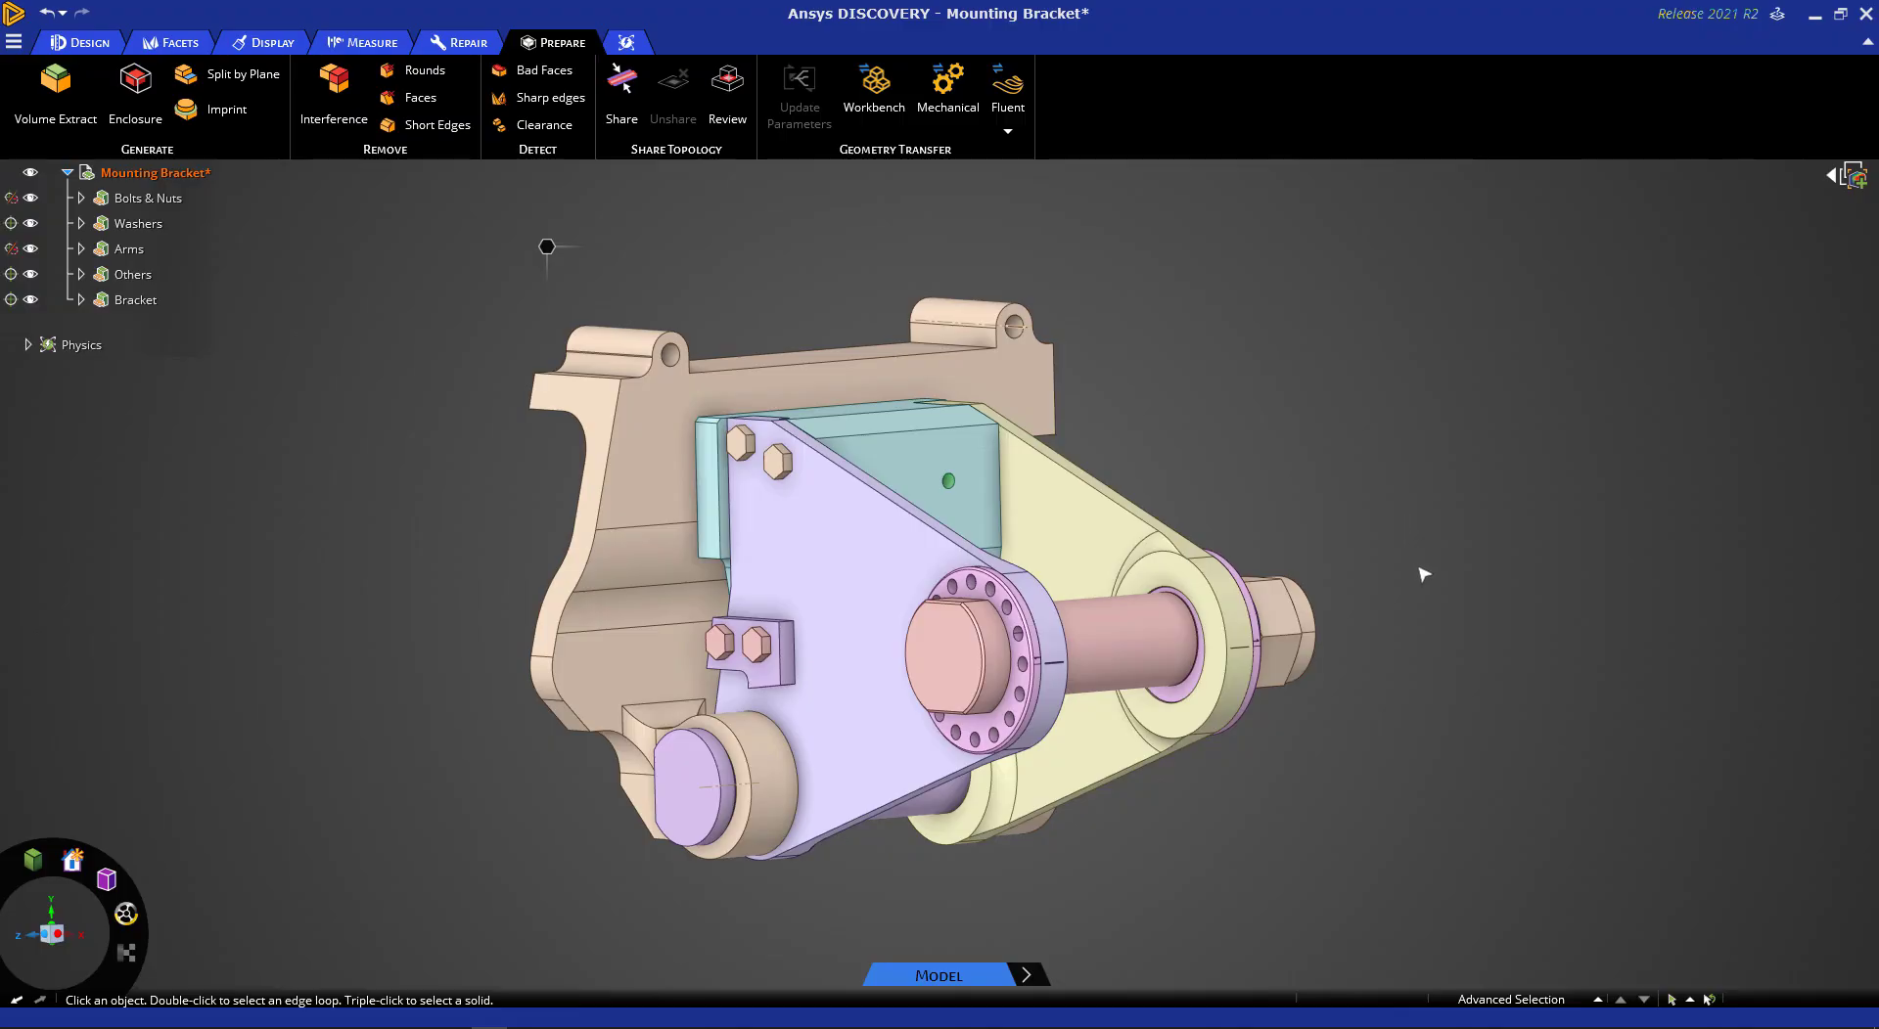
# Create a named selection called Load from the cylindrical middle face of the large bolt between the two arms.
pyautogui.click(1566, 1000)
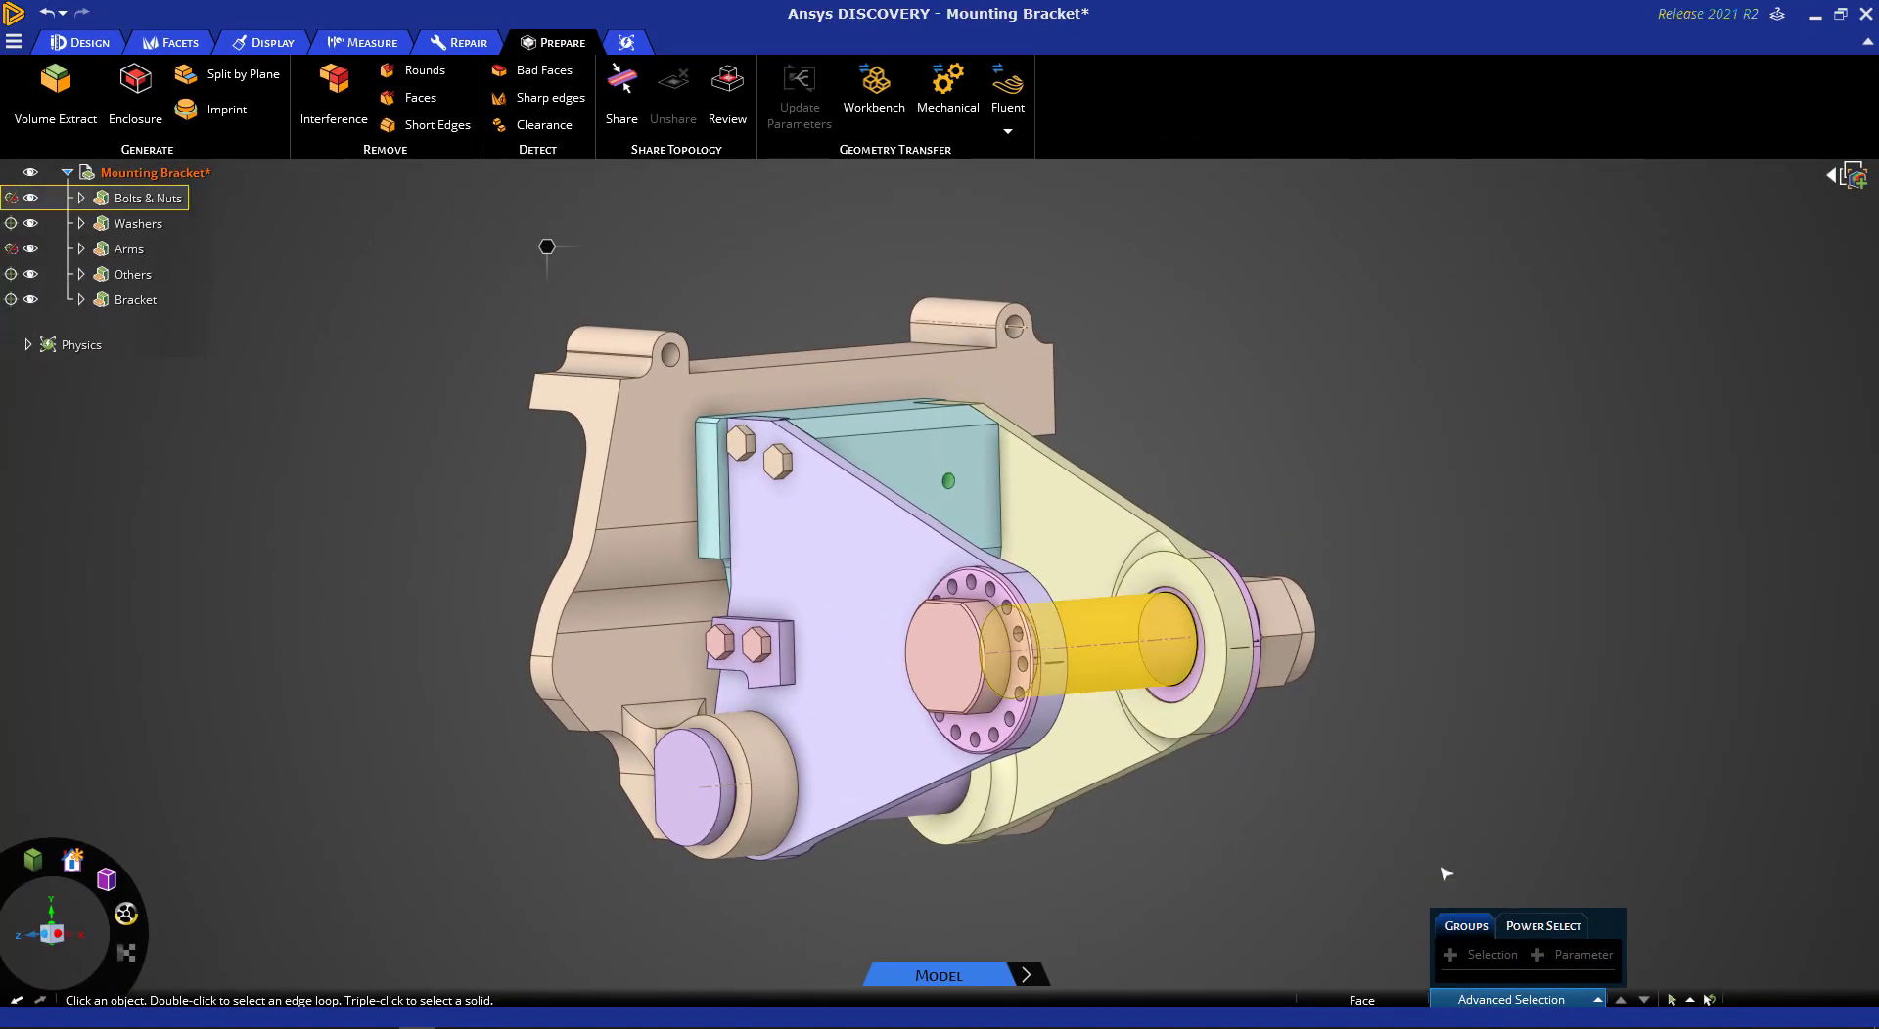
pyautogui.click(1112, 646)
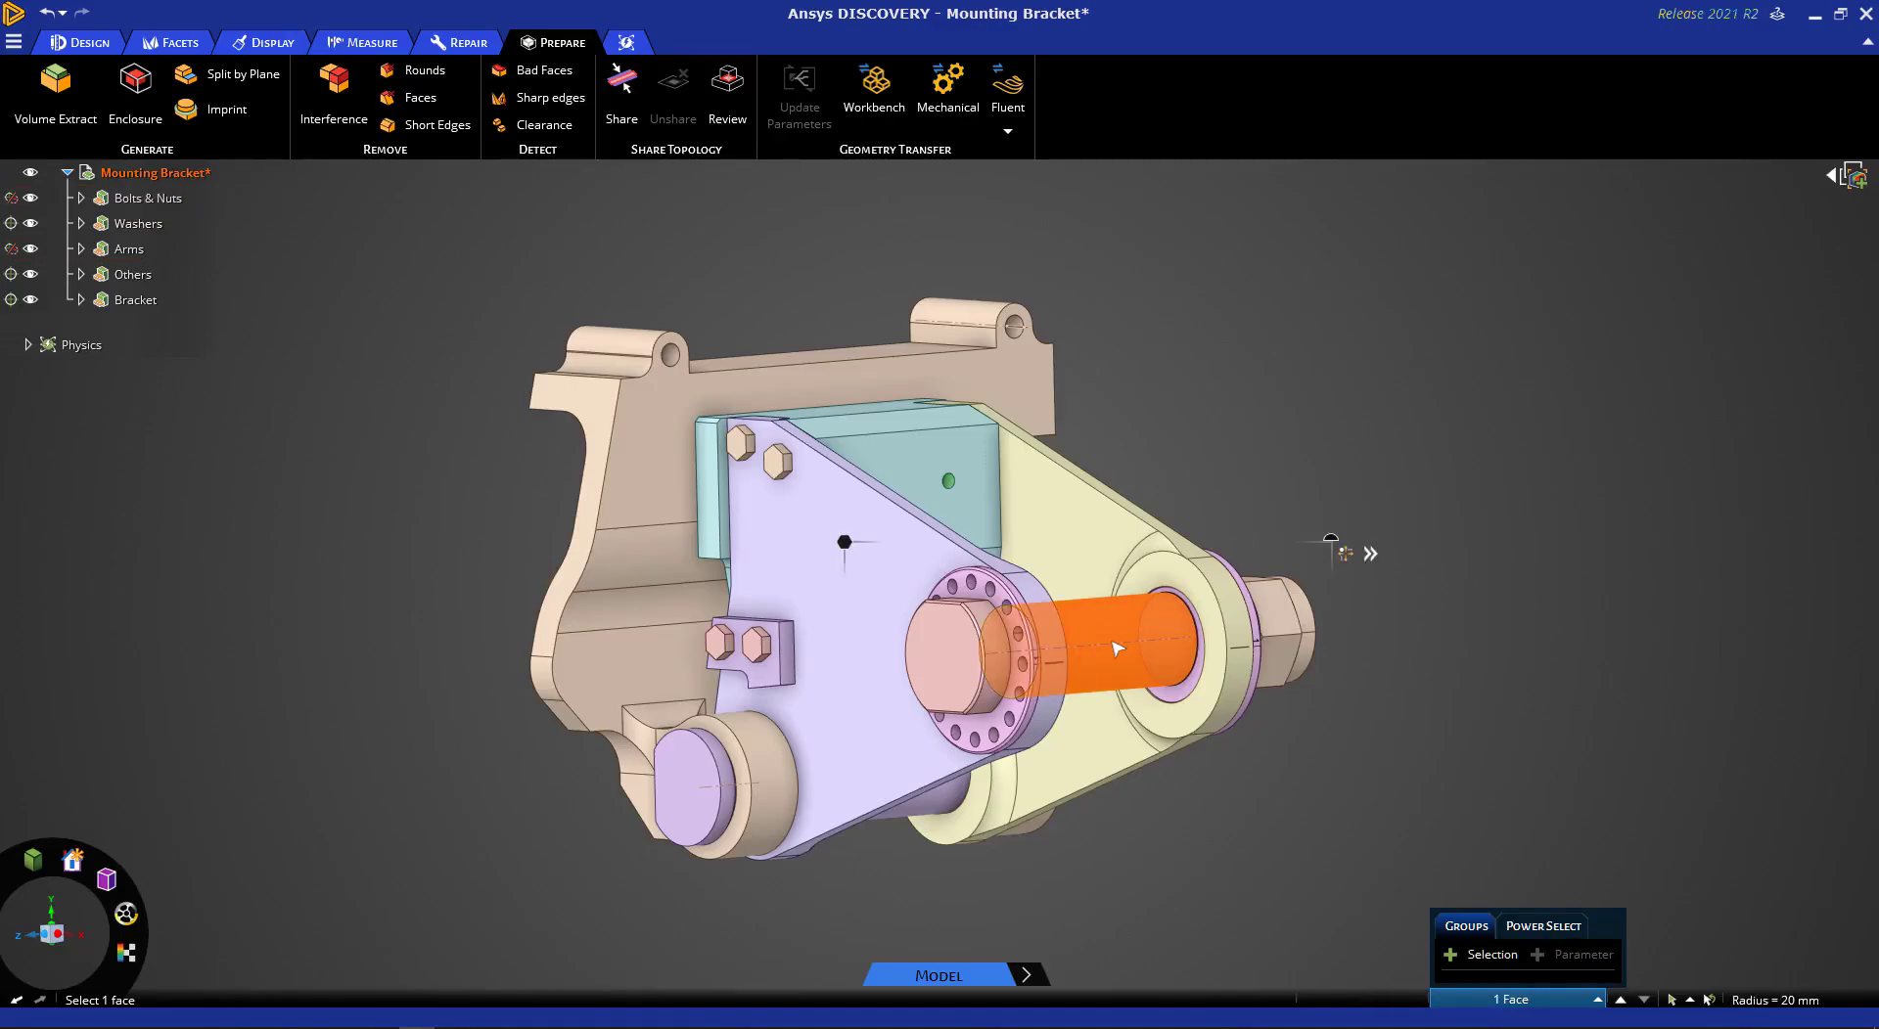
pyautogui.click(1483, 957)
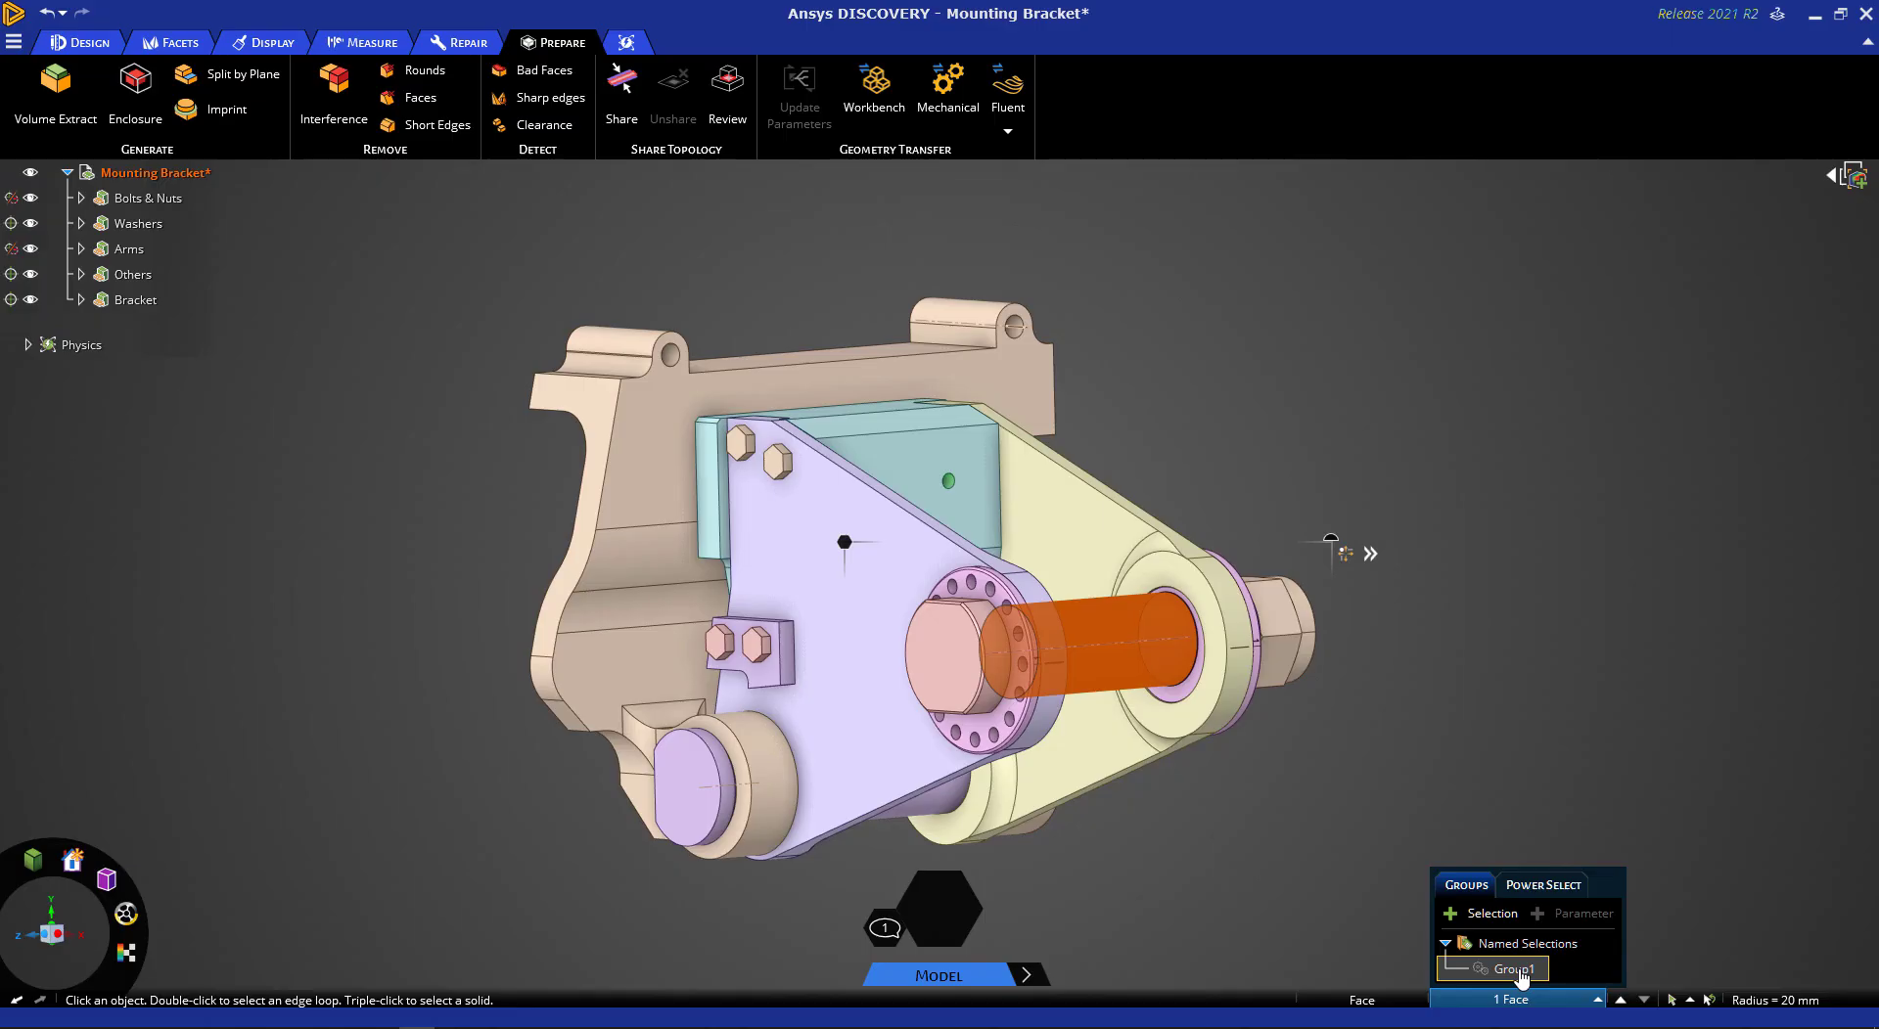
pyautogui.rightClick(1520, 975)
pyautogui.click(1557, 894)
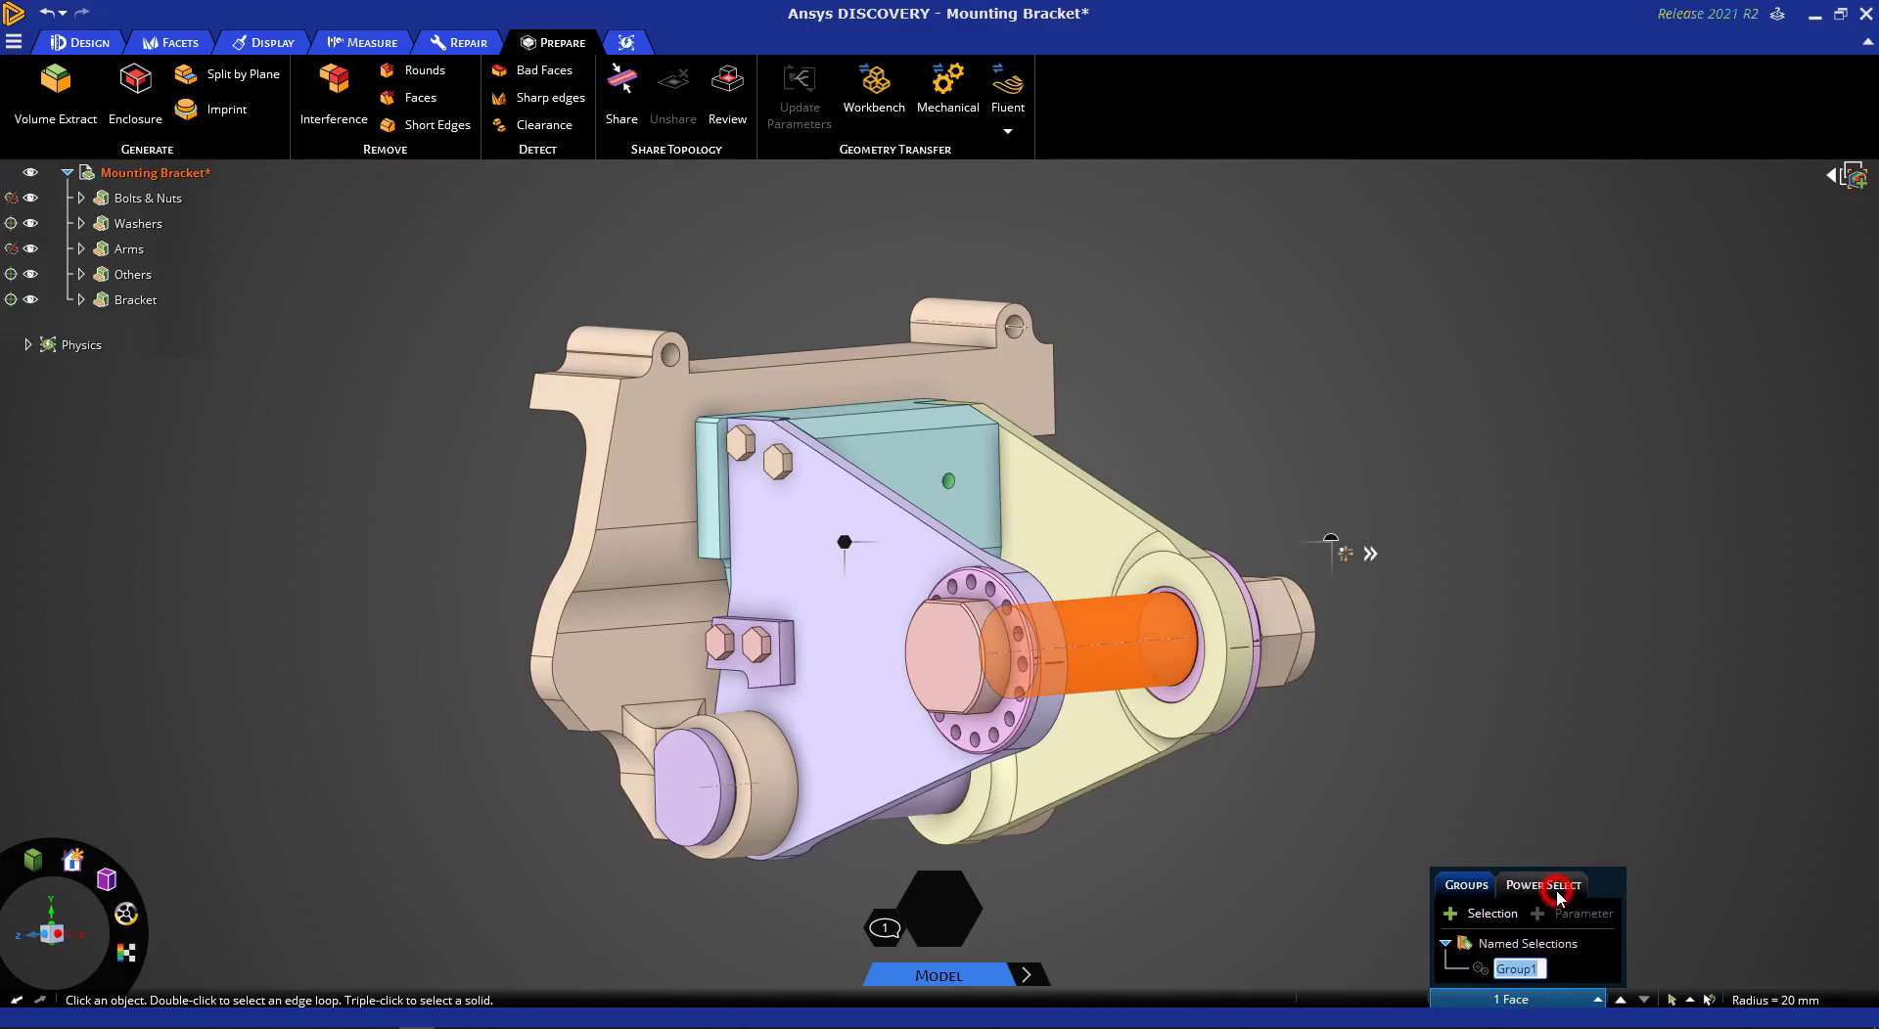
pyautogui.write('Load')
pyautogui.press('Return')
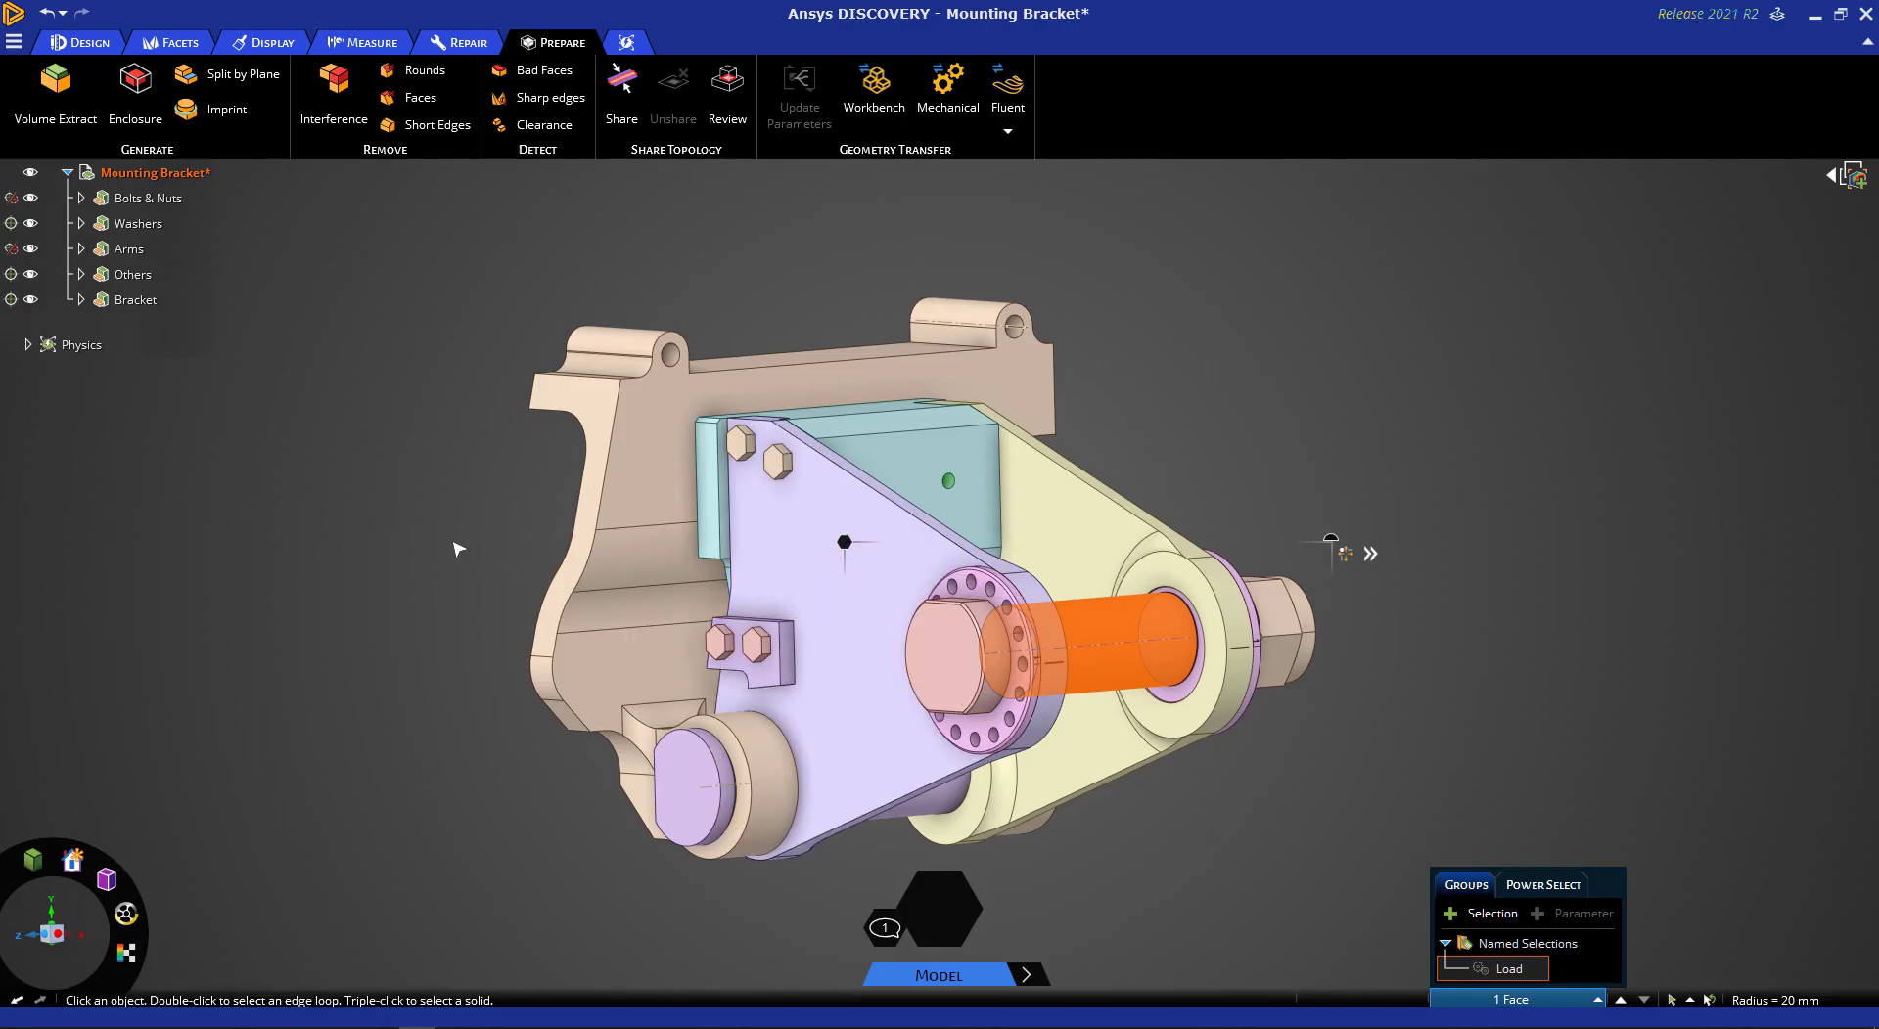
# Create a named selection called Fixed from the flat upper back face of the bracket, below its two hinge lugs.
pyautogui.moveTo(456, 554); pyautogui.dragTo(665, 530, button='middle')
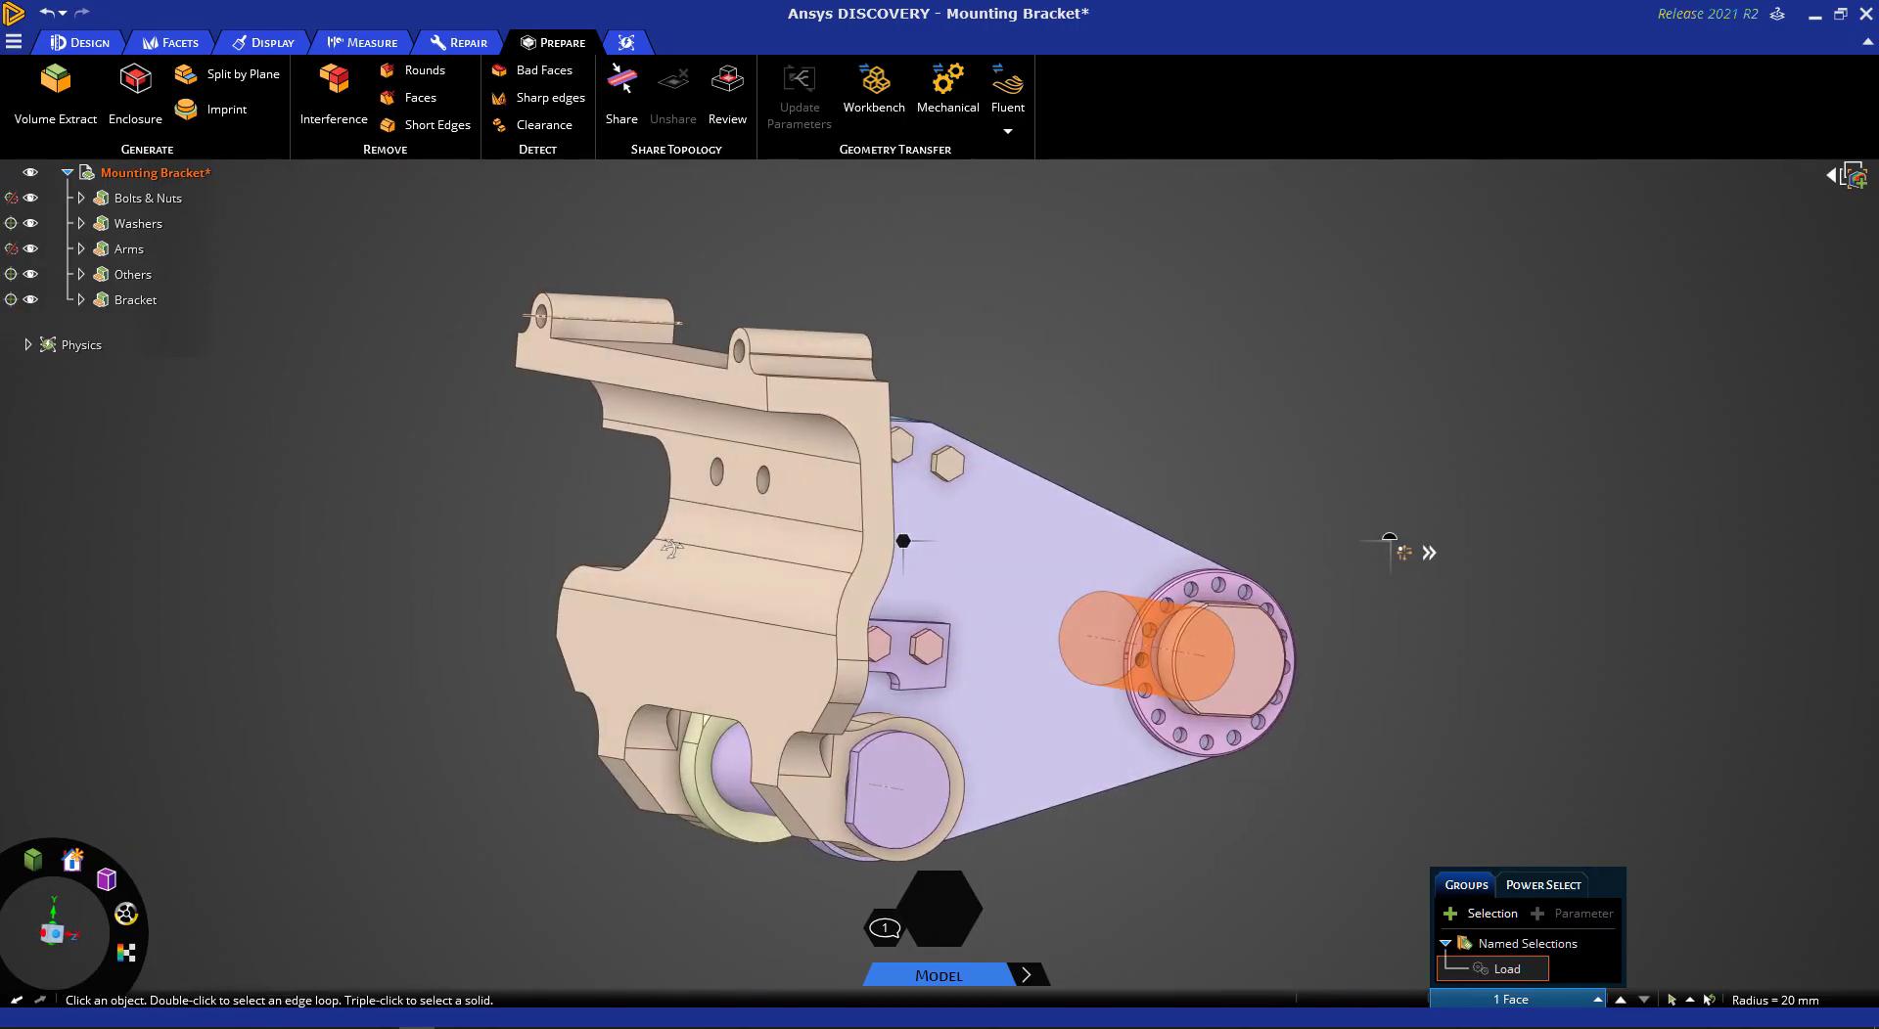
pyautogui.click(736, 383)
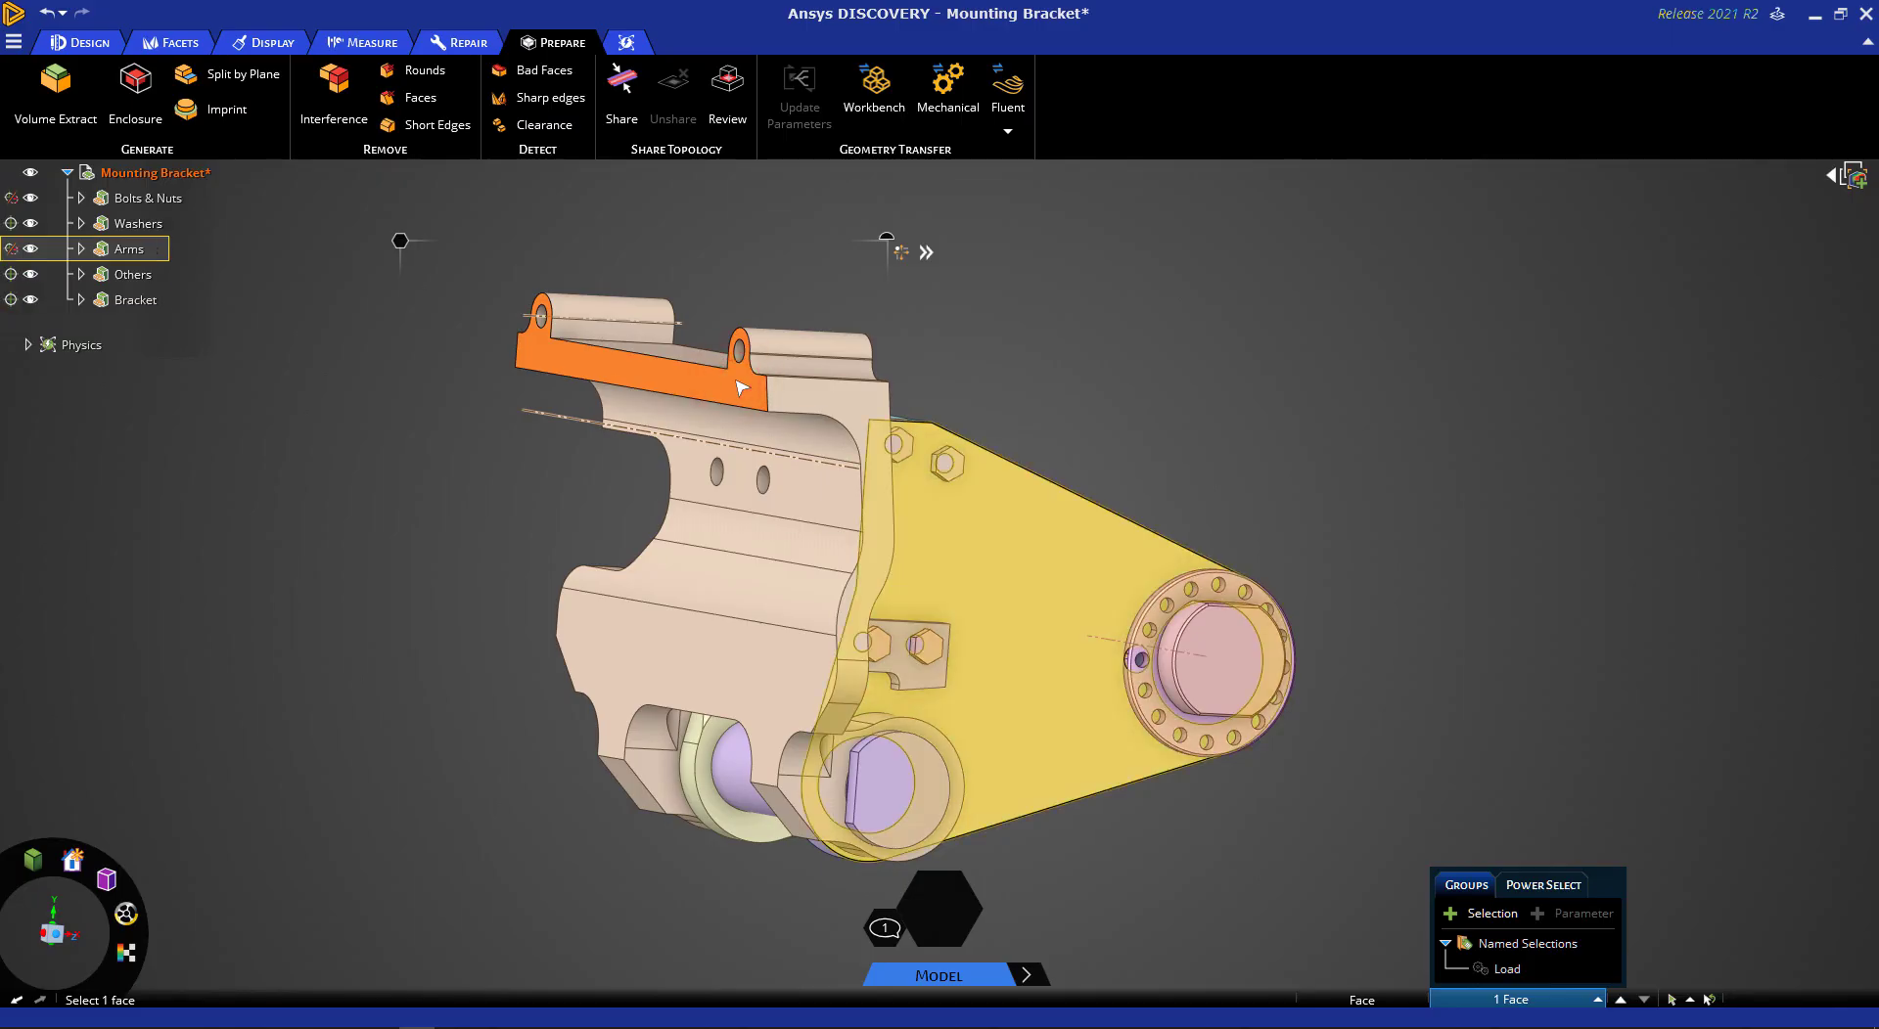
pyautogui.click(1474, 916)
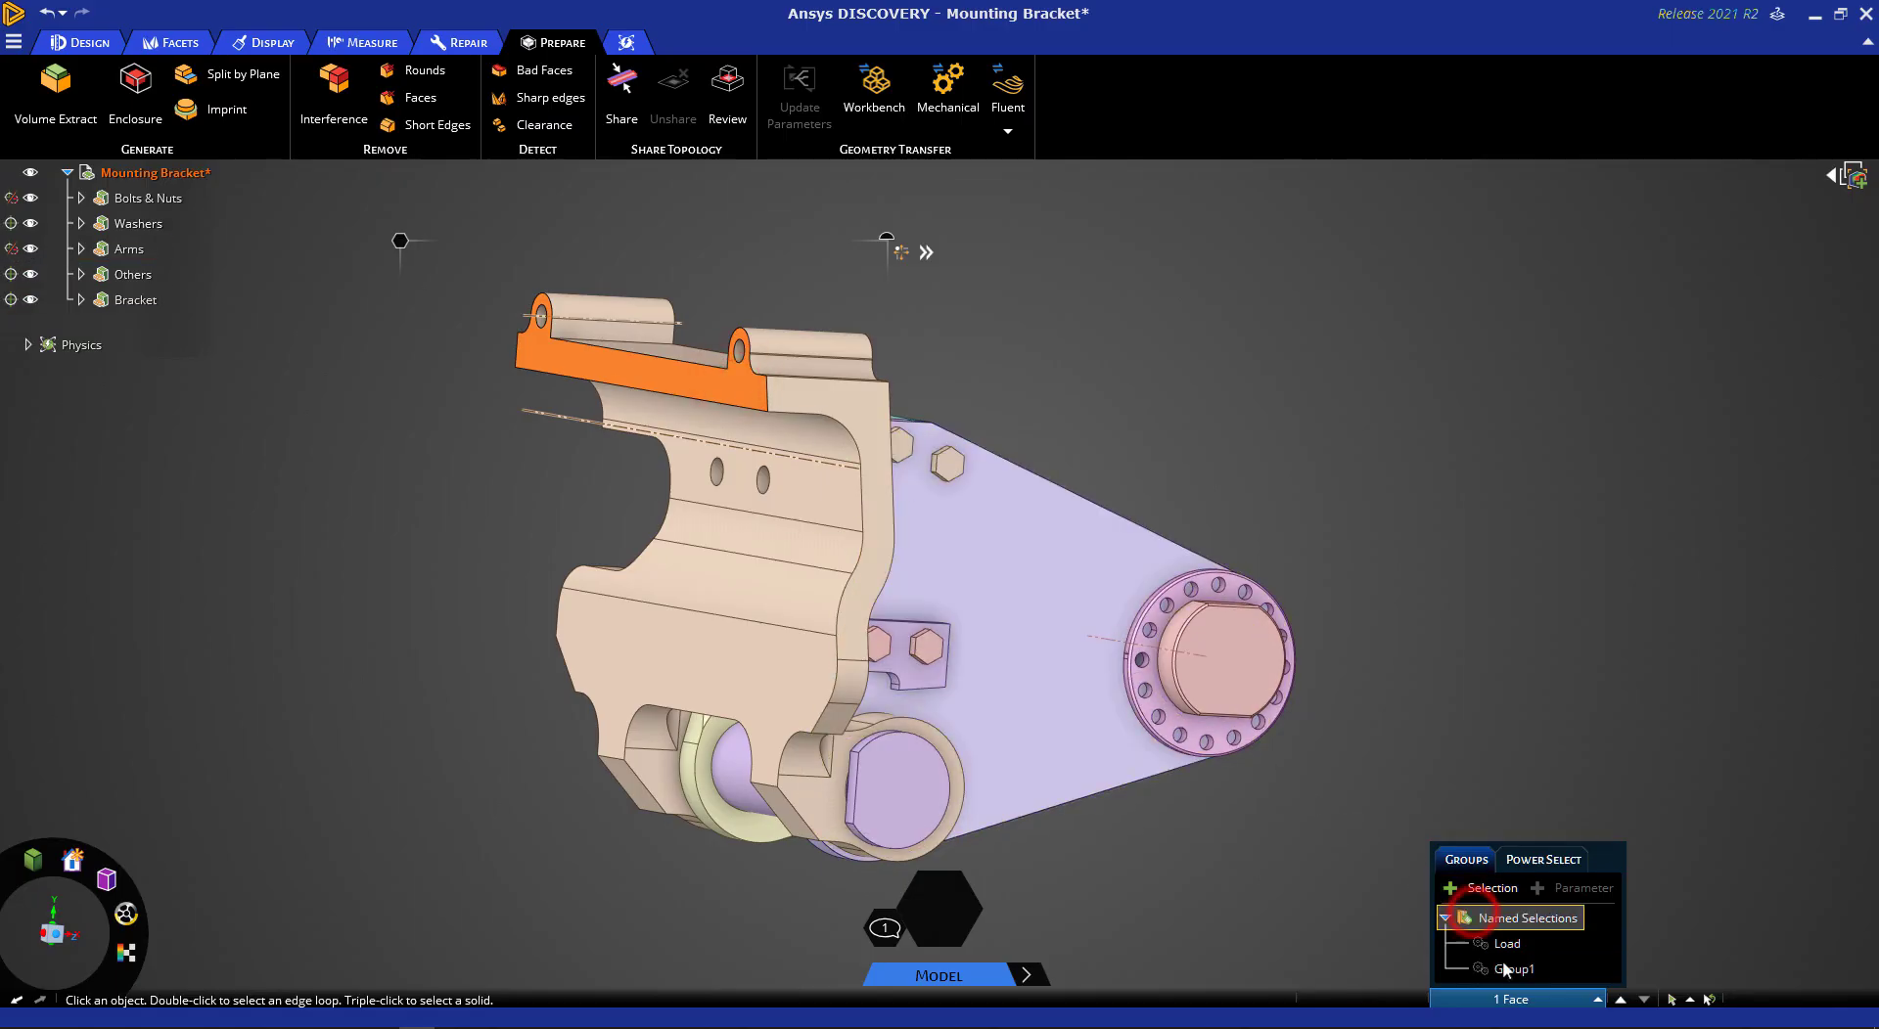
pyautogui.click(1507, 969)
pyautogui.rightClick(1507, 969)
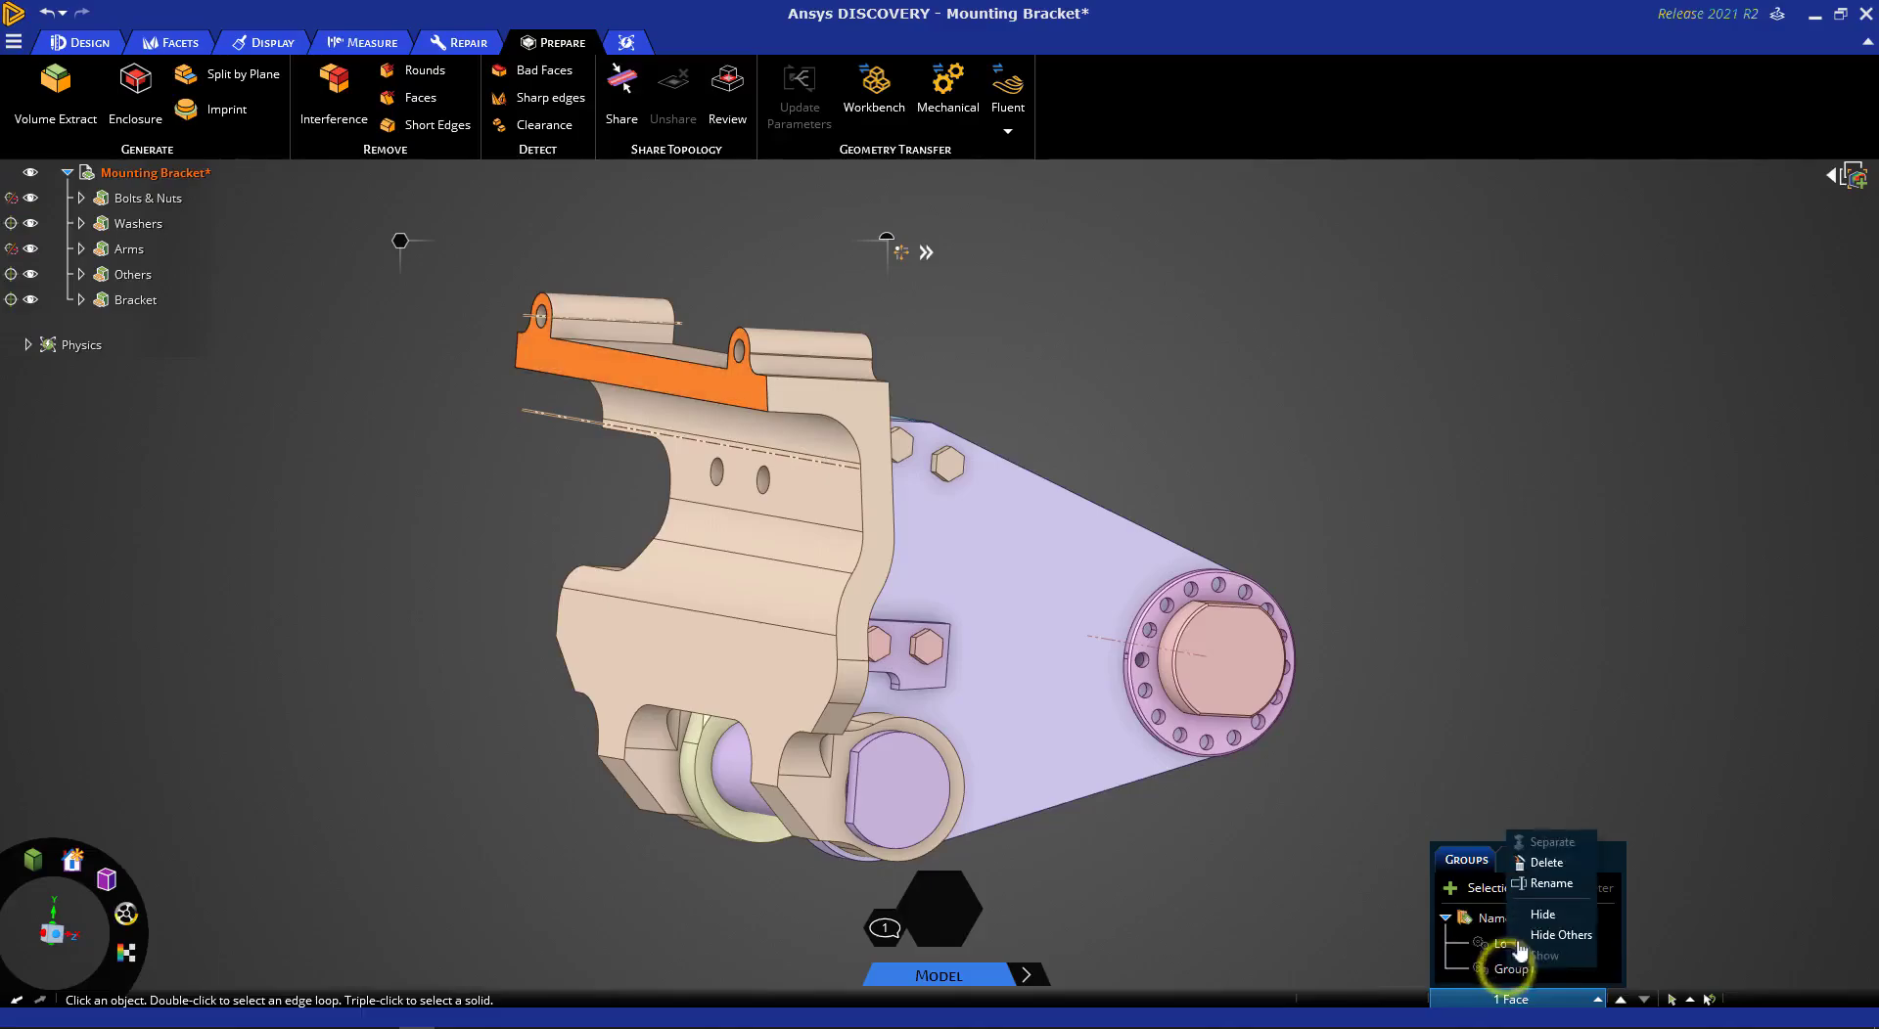
pyautogui.click(1542, 877)
pyautogui.write('Fixed')
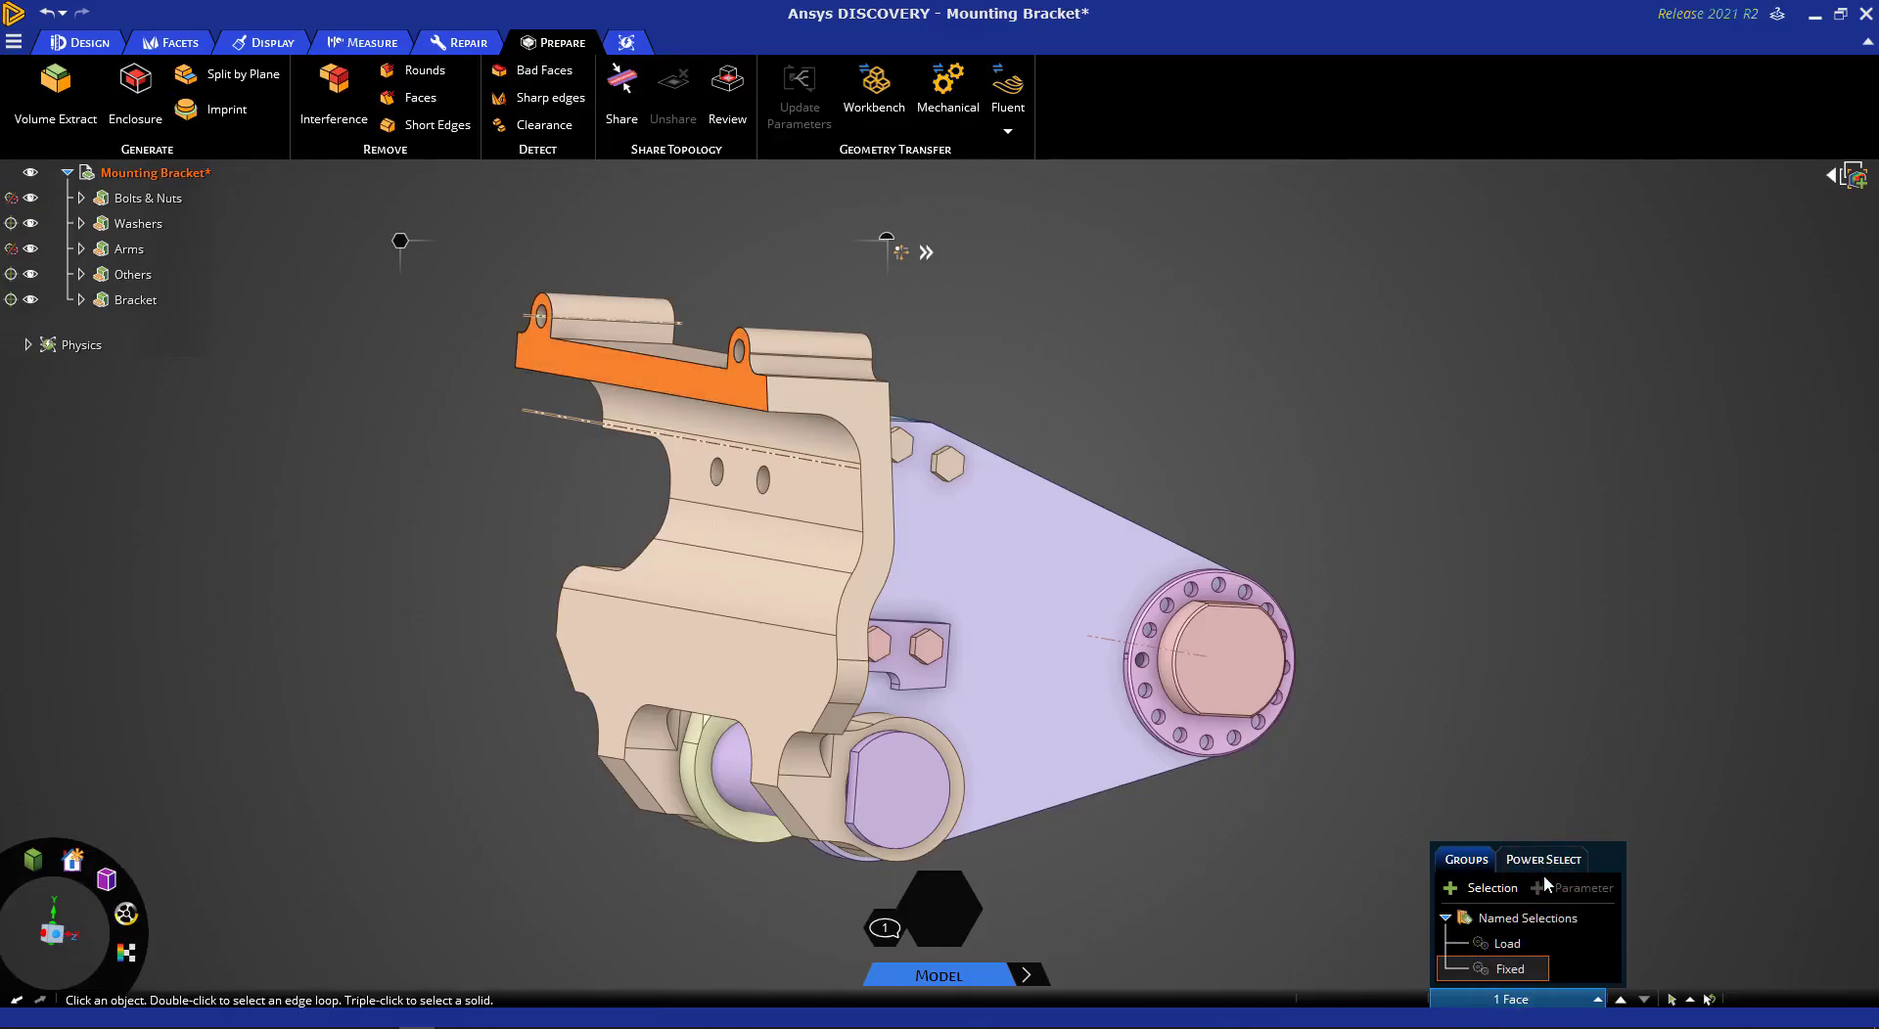
pyautogui.press('Return')
# Check which faces the Load and Fixed named selections contain, and close the groups list.
pyautogui.moveTo(1473, 729); pyautogui.dragTo(1177, 713, button='middle')
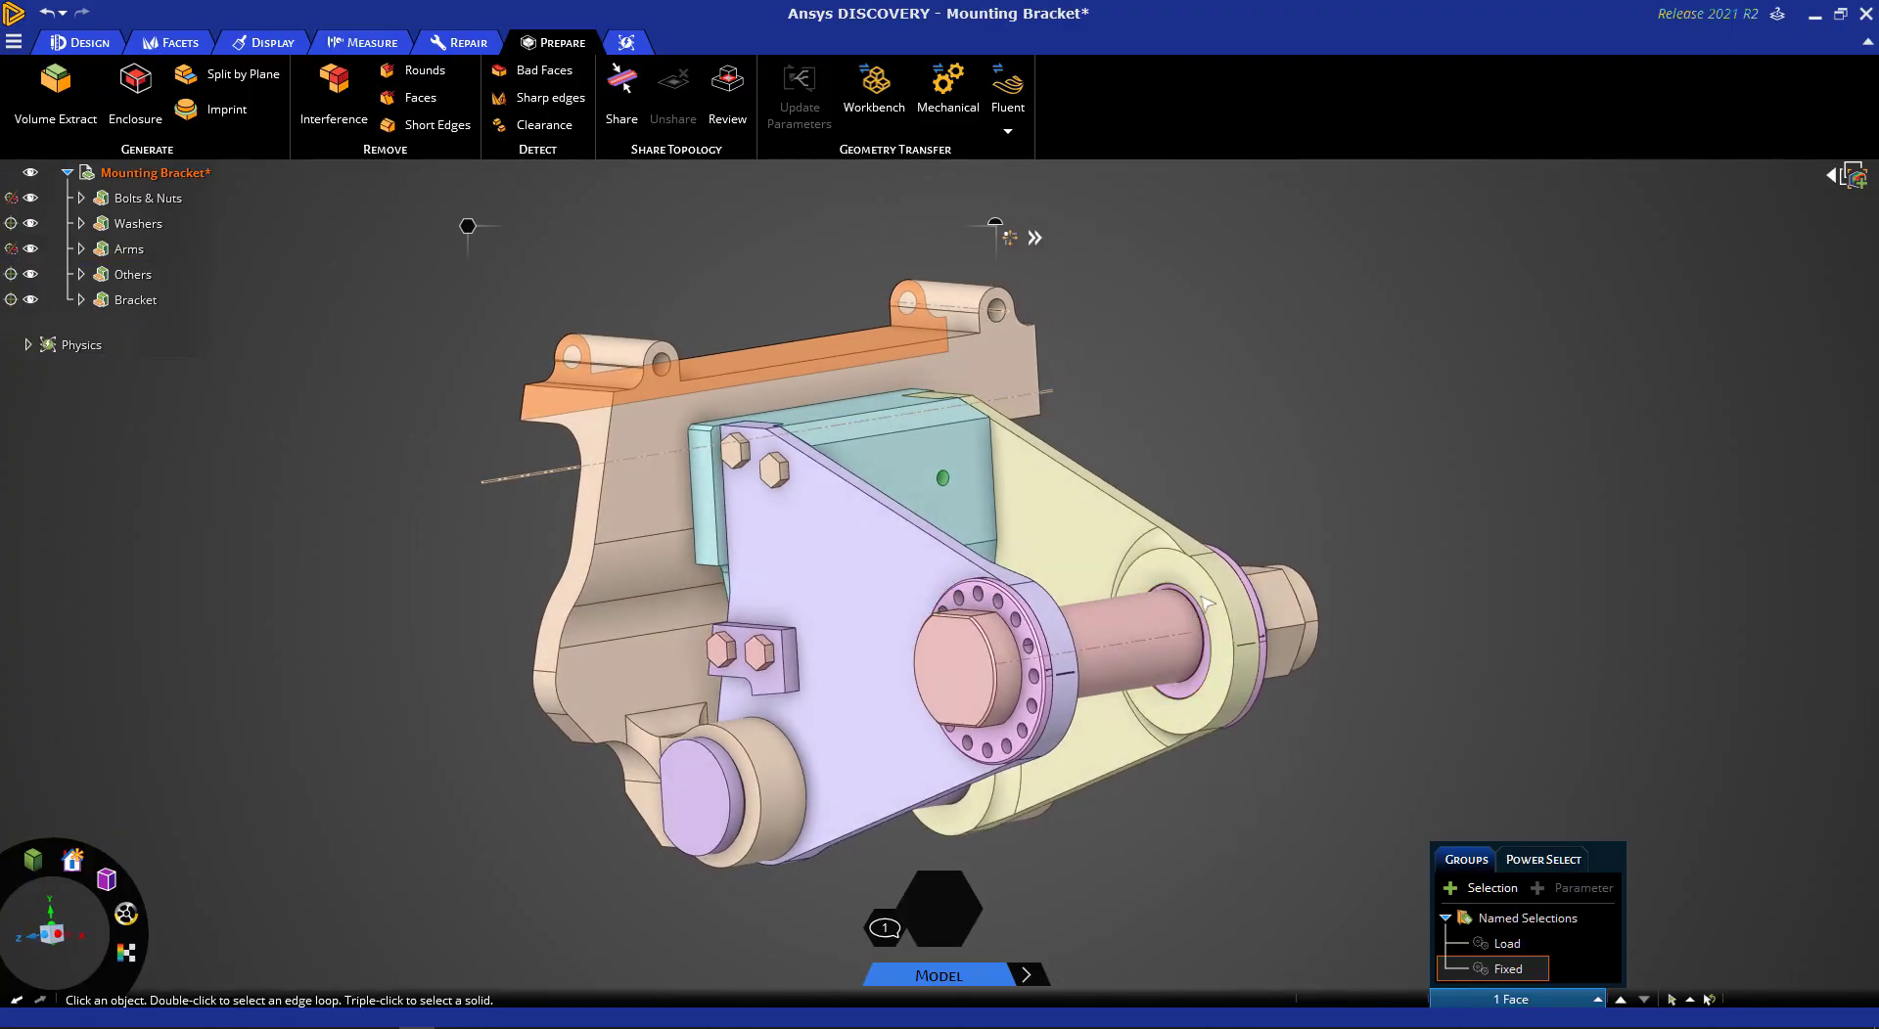
pyautogui.click(1246, 419)
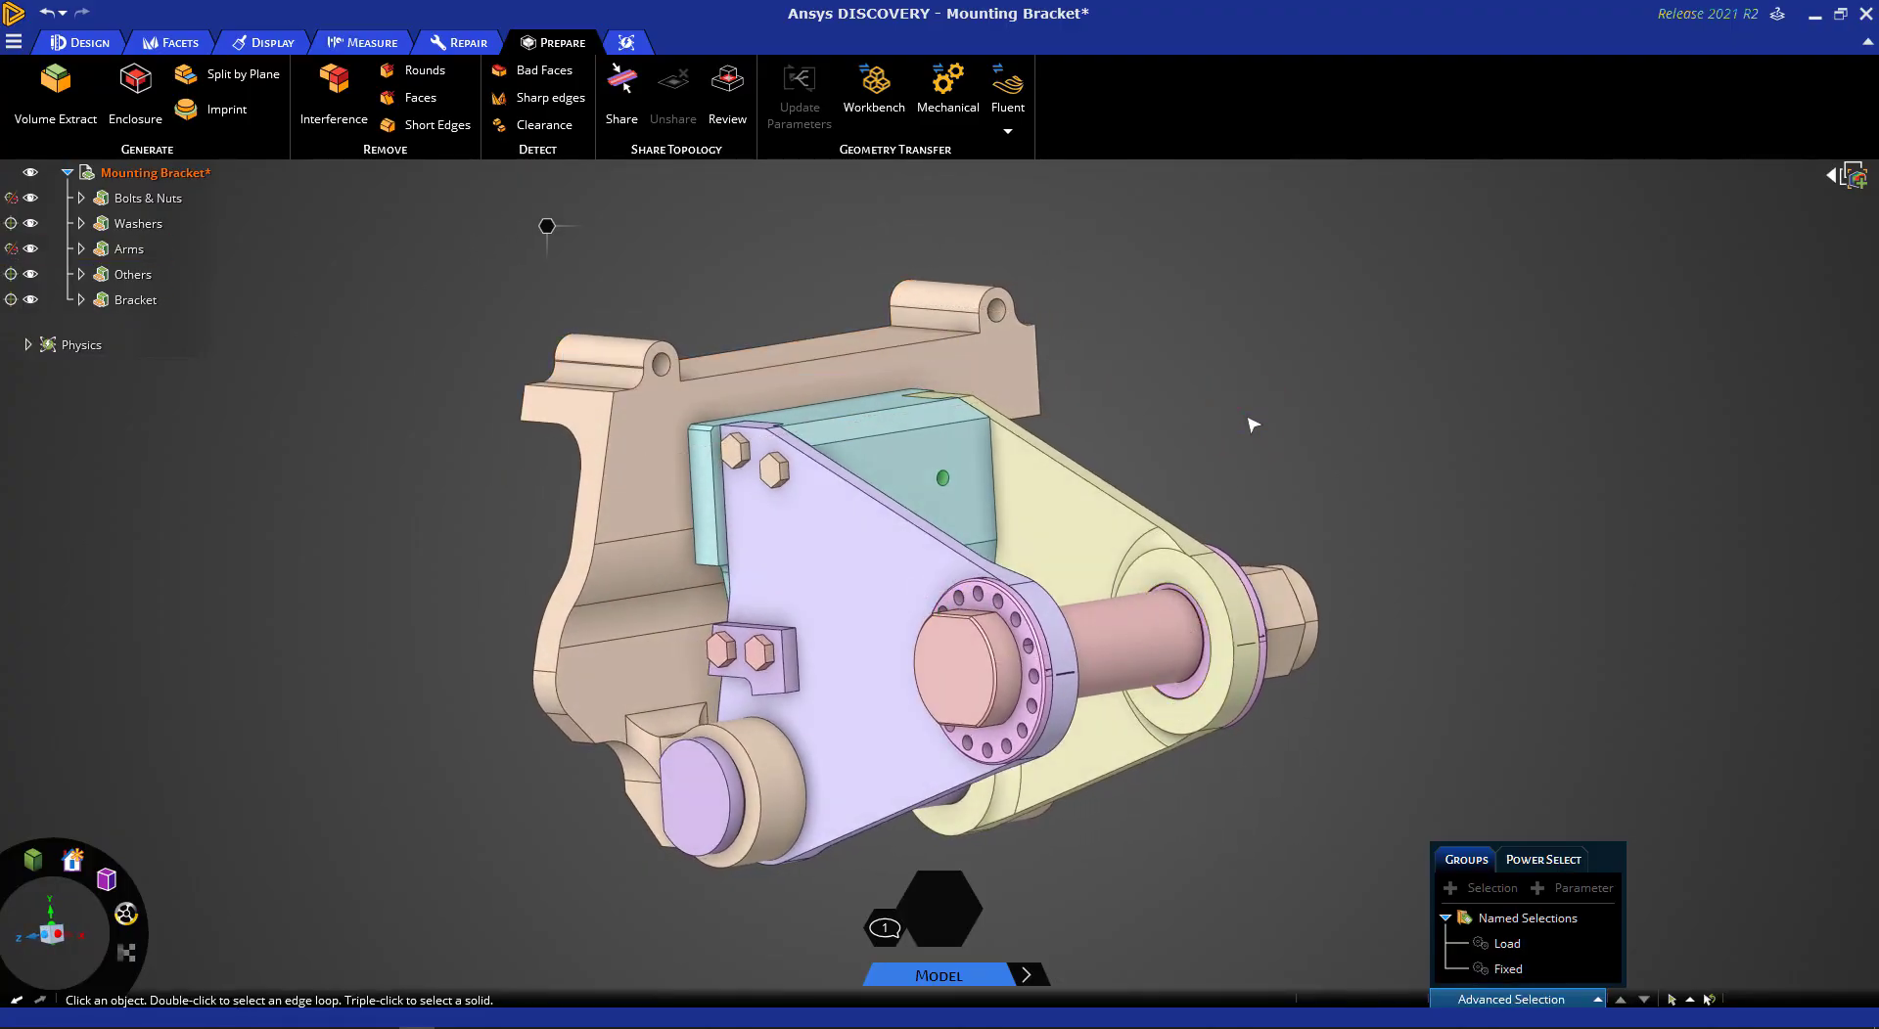
pyautogui.click(1550, 1000)
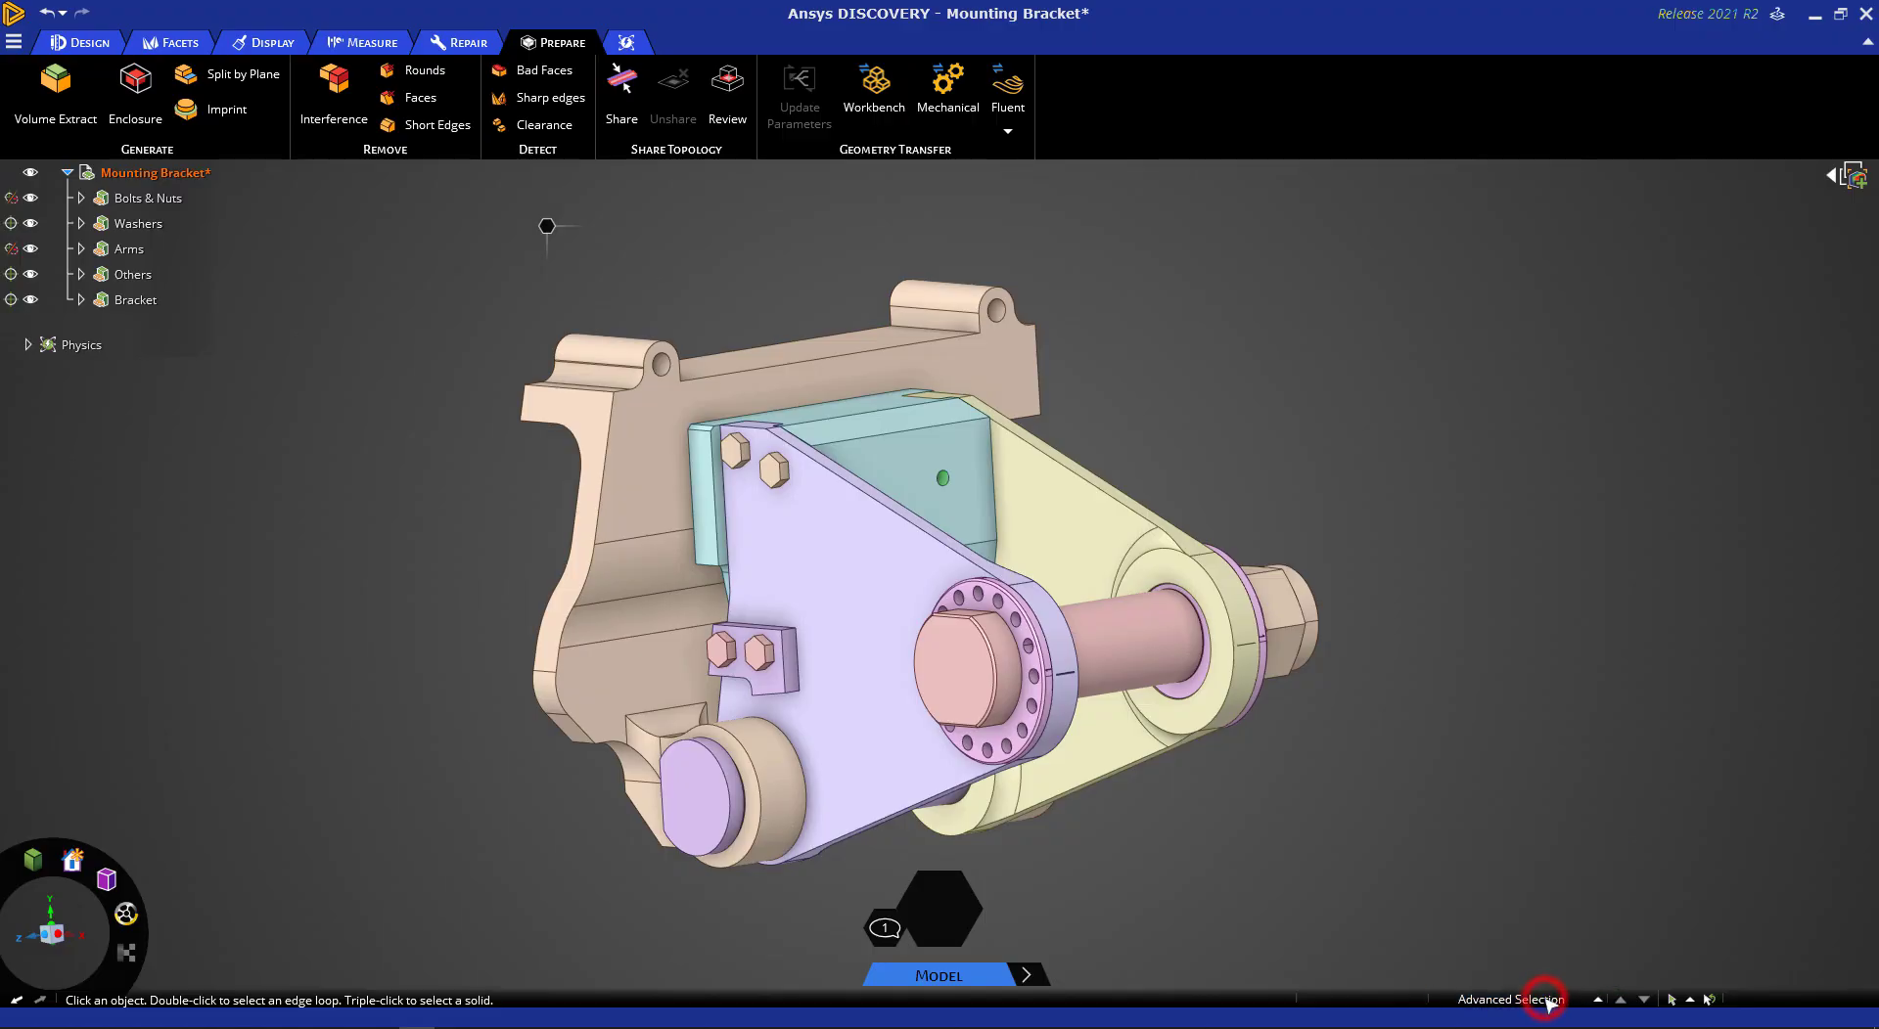
pyautogui.click(1554, 1002)
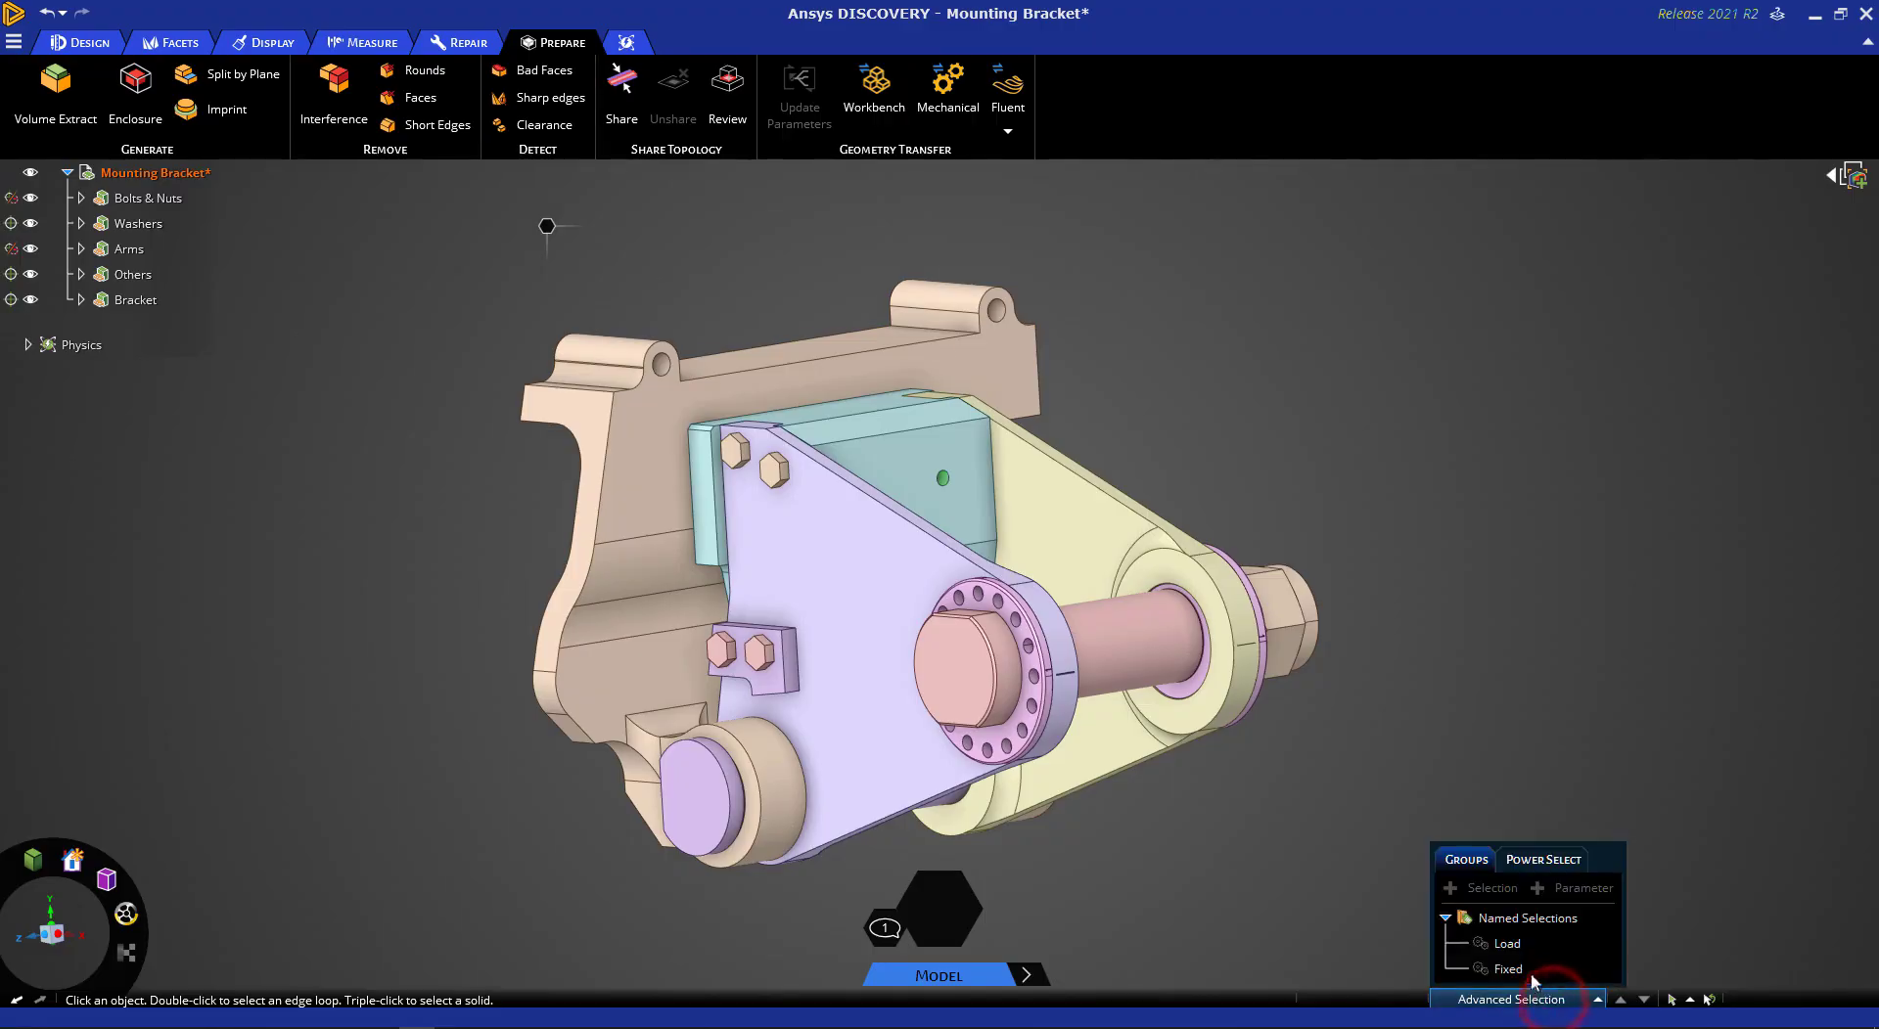
pyautogui.click(1507, 946)
pyautogui.click(1513, 971)
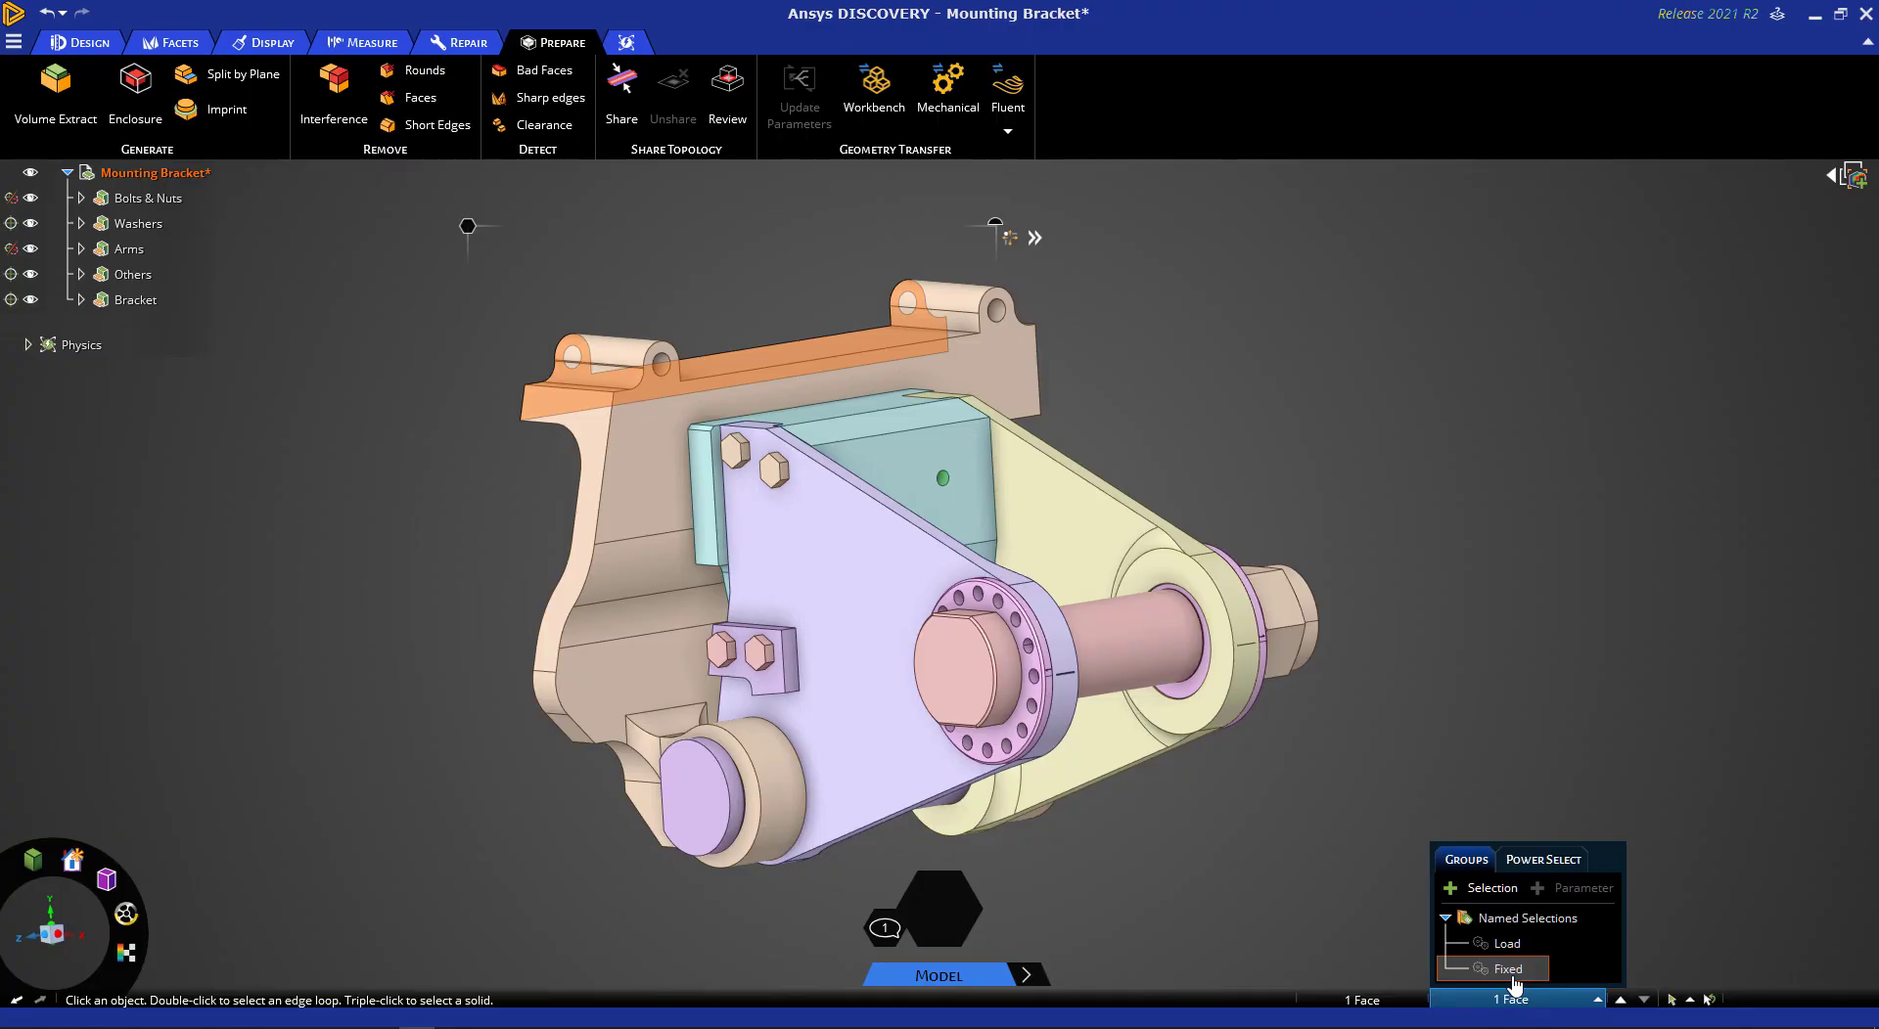
pyautogui.click(1253, 850)
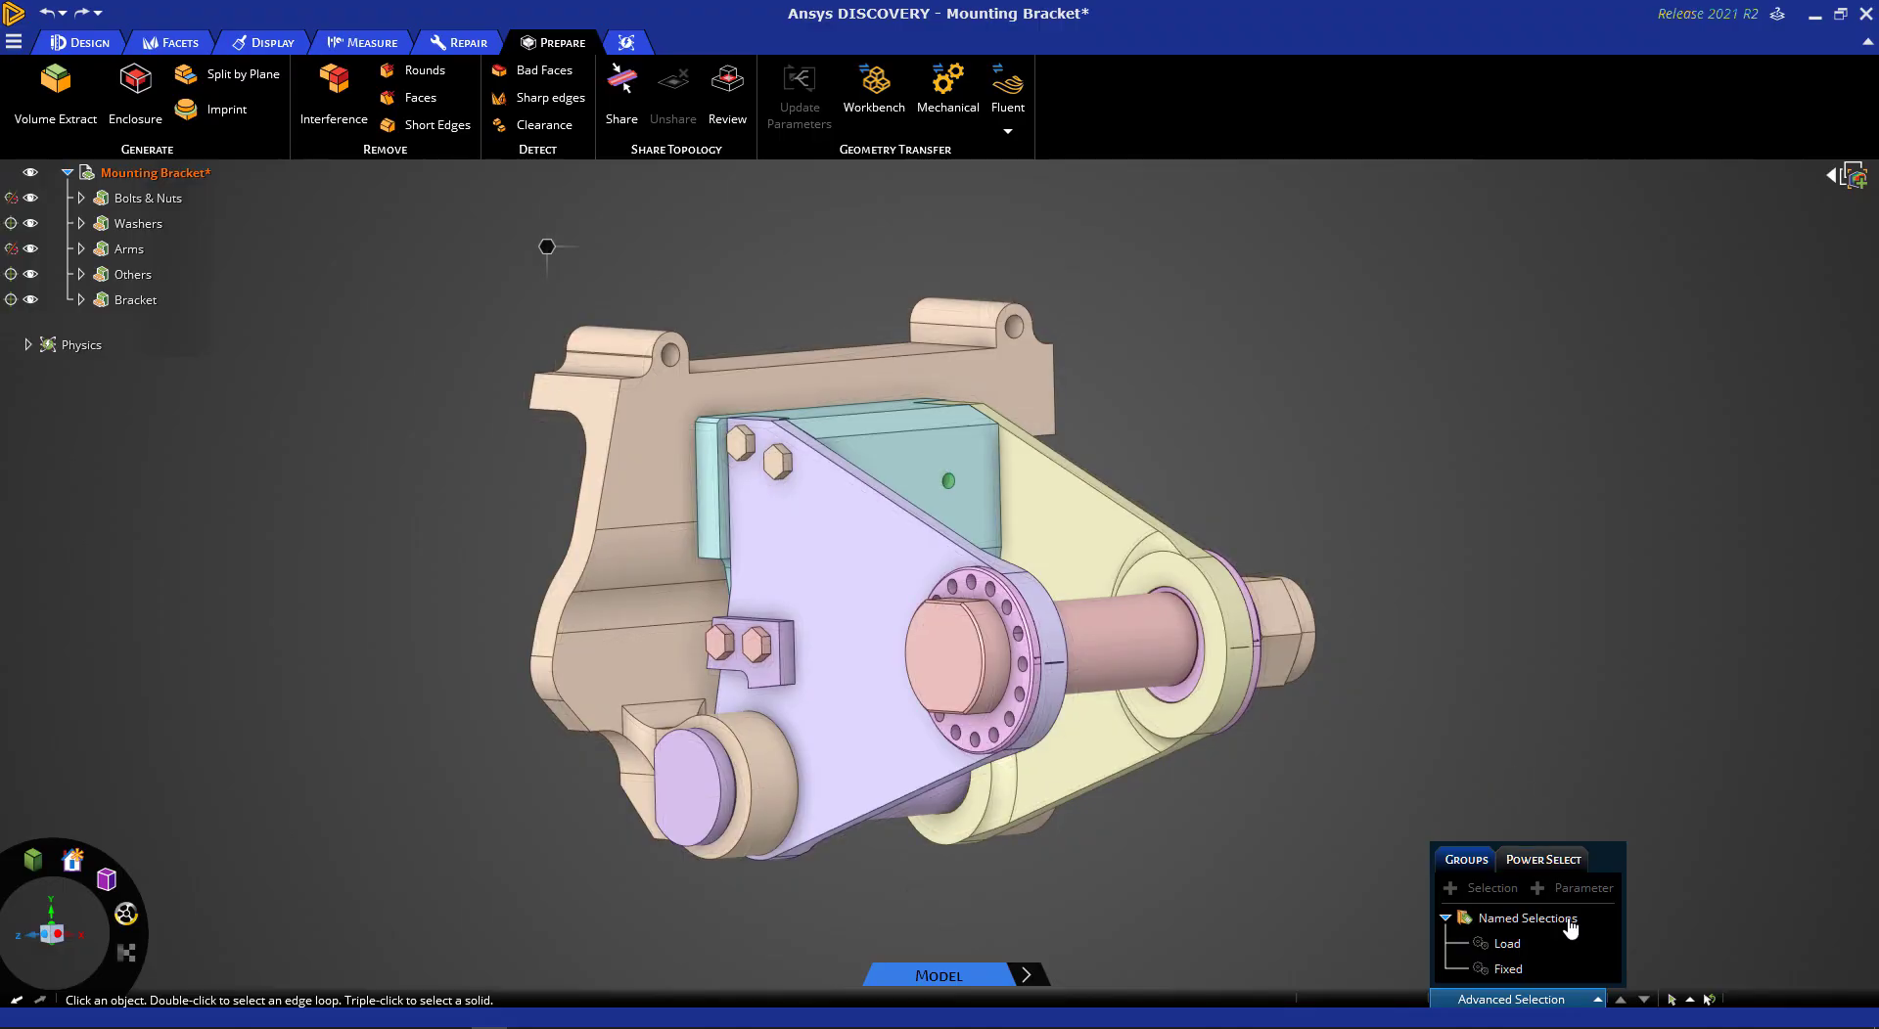
pyautogui.click(1579, 1004)
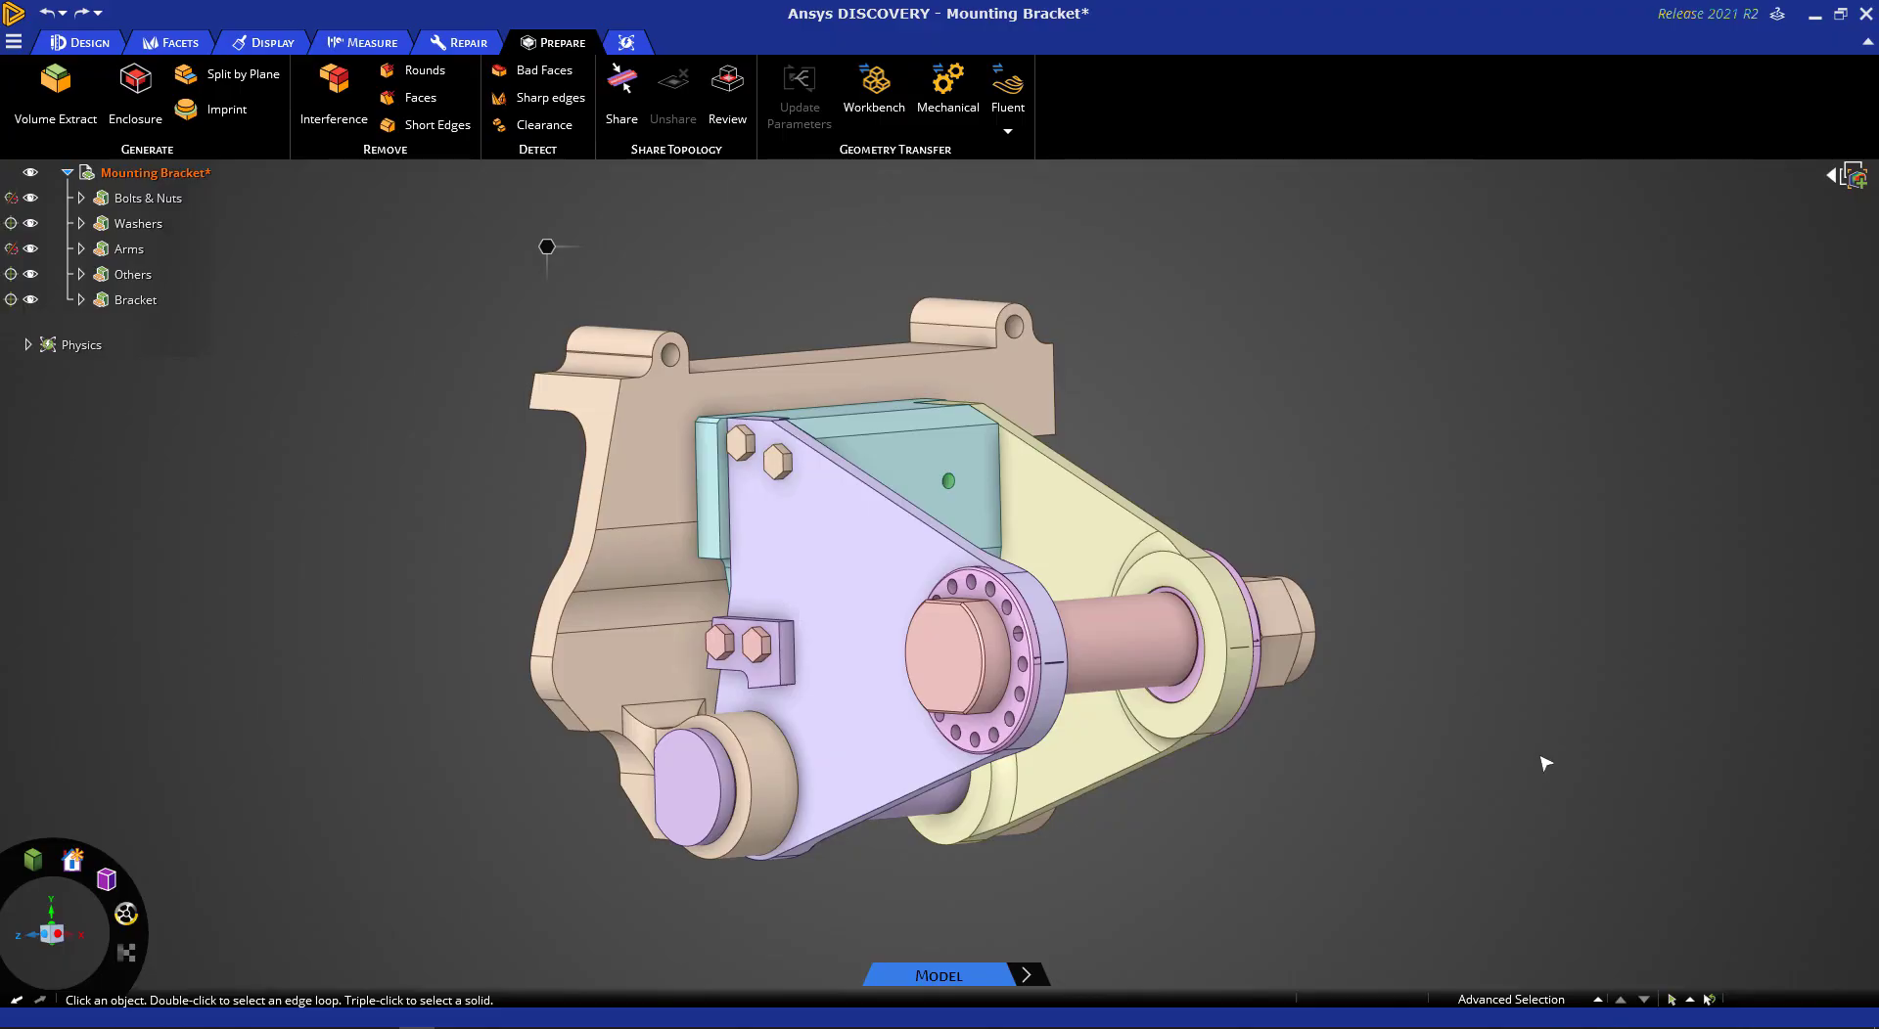
# Share topology individually on the two coincident circular faces at the ends of the large bolt's middle section.
pyautogui.moveTo(1412, 442)
pyautogui.mouseDown(button='middle')
pyautogui.moveTo(1321, 444)
pyautogui.moveTo(1340, 447)
pyautogui.mouseUp(button='middle')
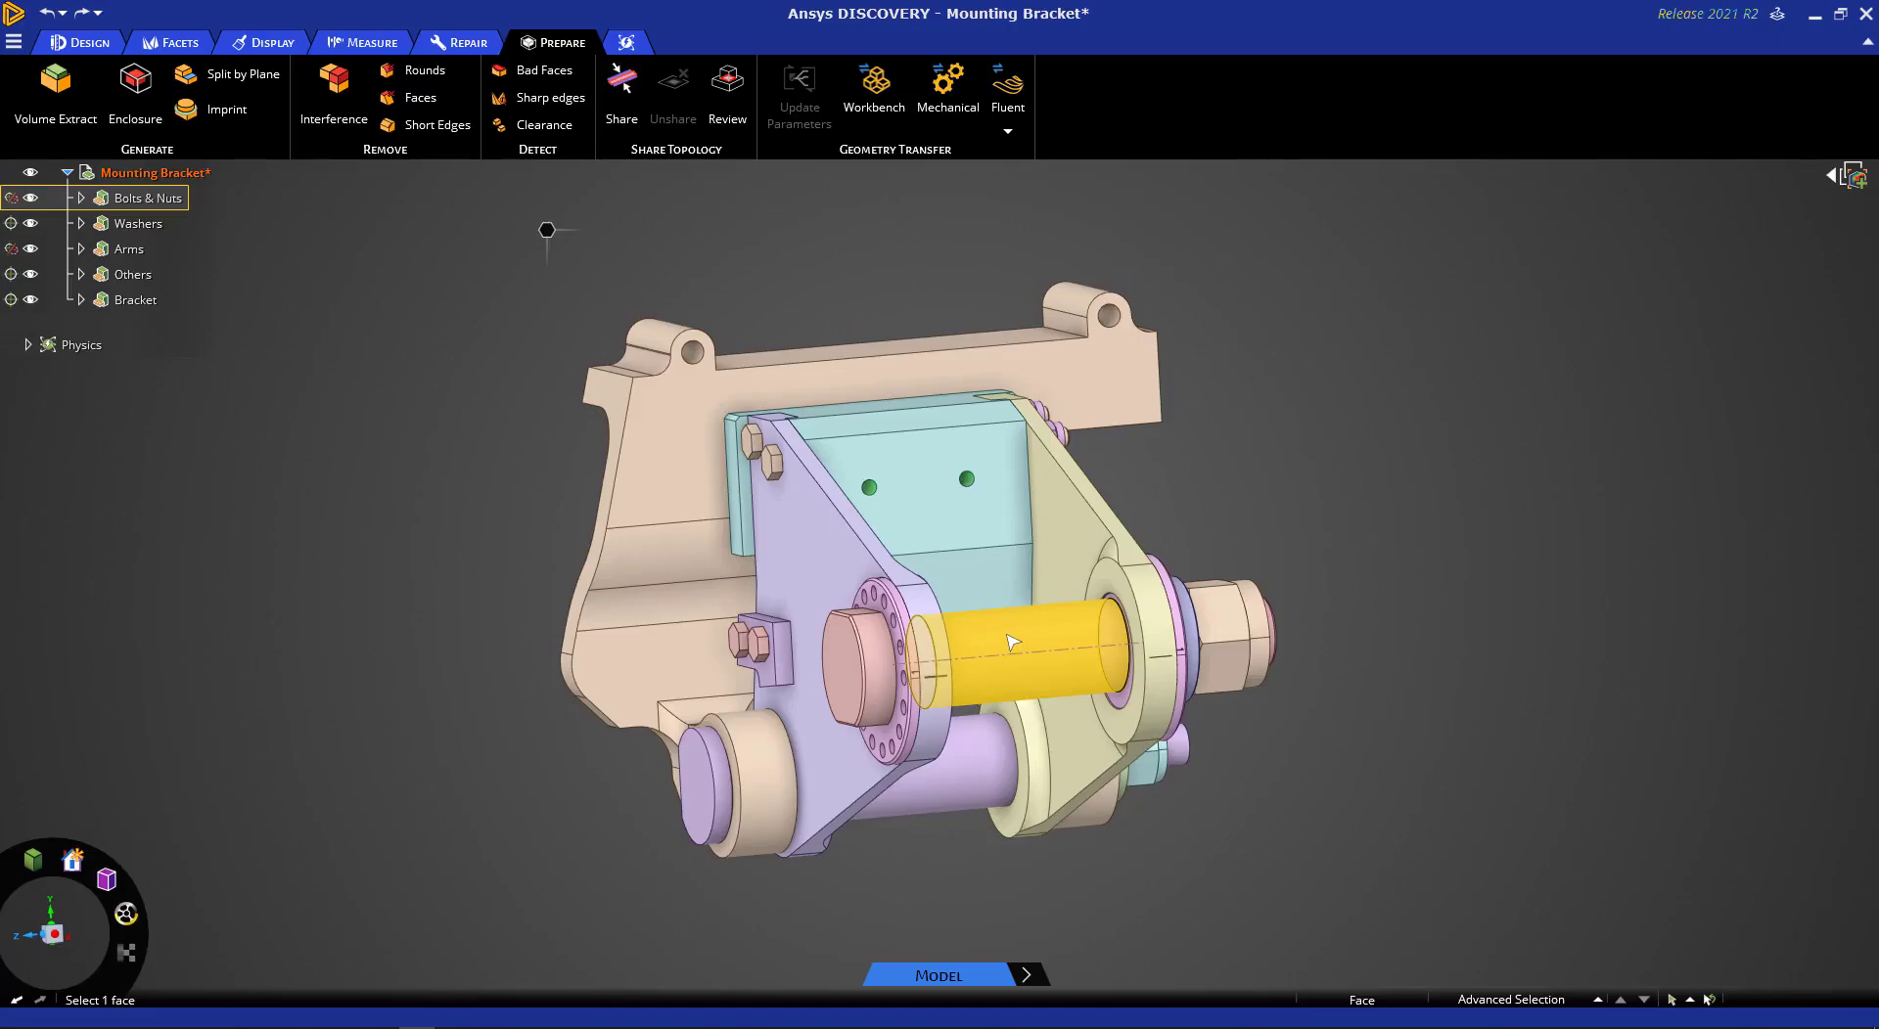
pyautogui.click(620, 86)
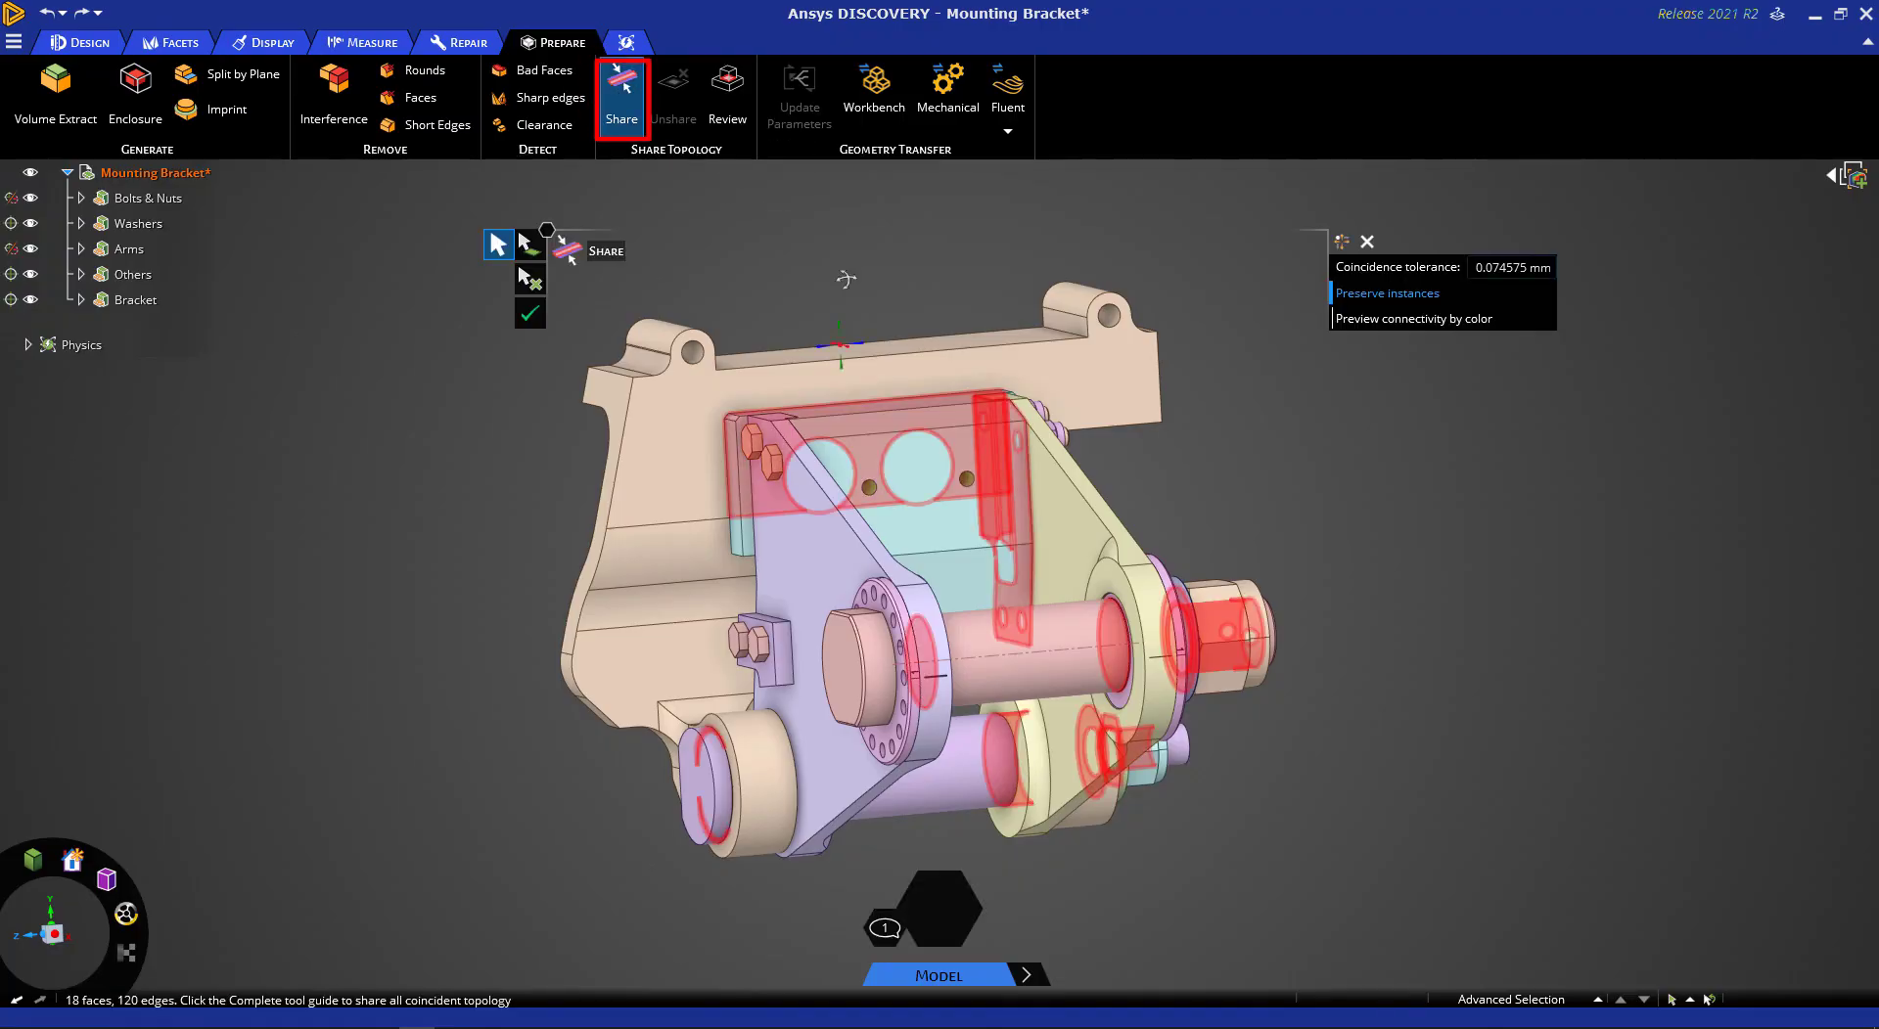
pyautogui.moveTo(841, 276)
pyautogui.mouseDown(button='middle')
pyautogui.moveTo(820, 277)
pyautogui.moveTo(854, 277)
pyautogui.mouseUp(button='middle')
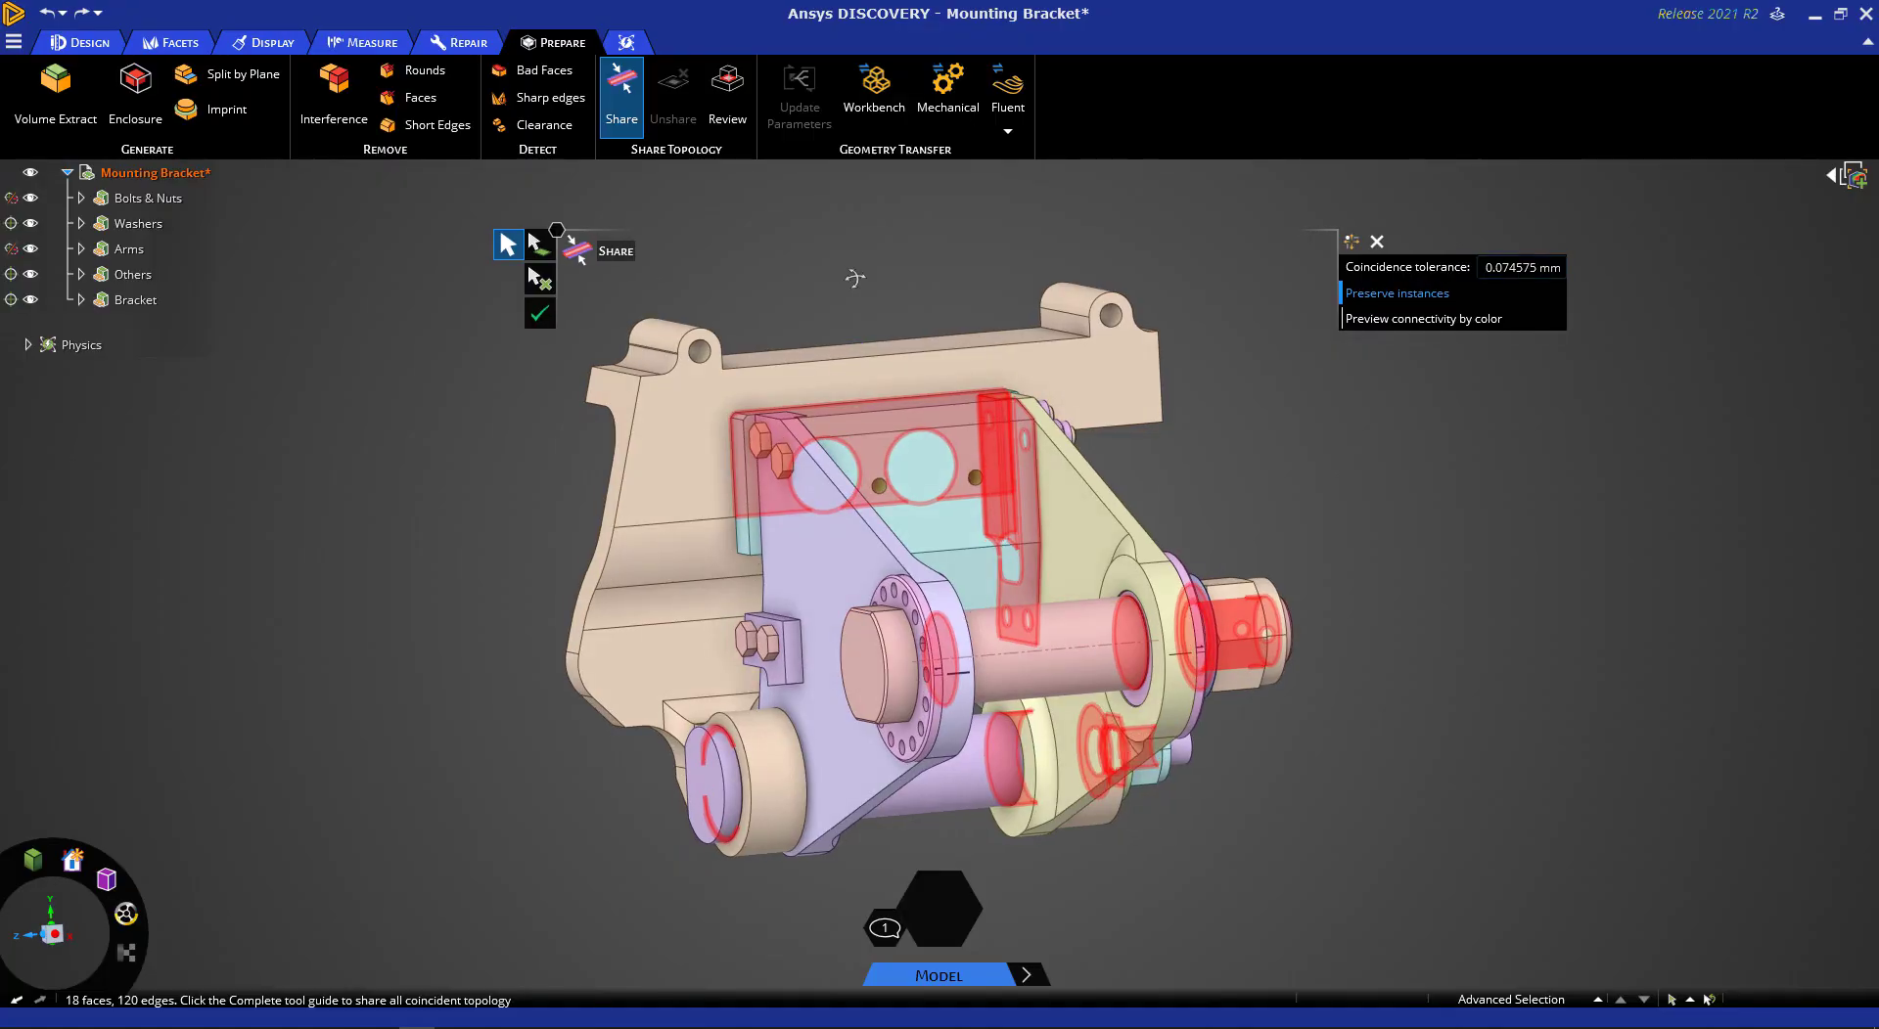
pyautogui.scroll(5, 1075, 677)
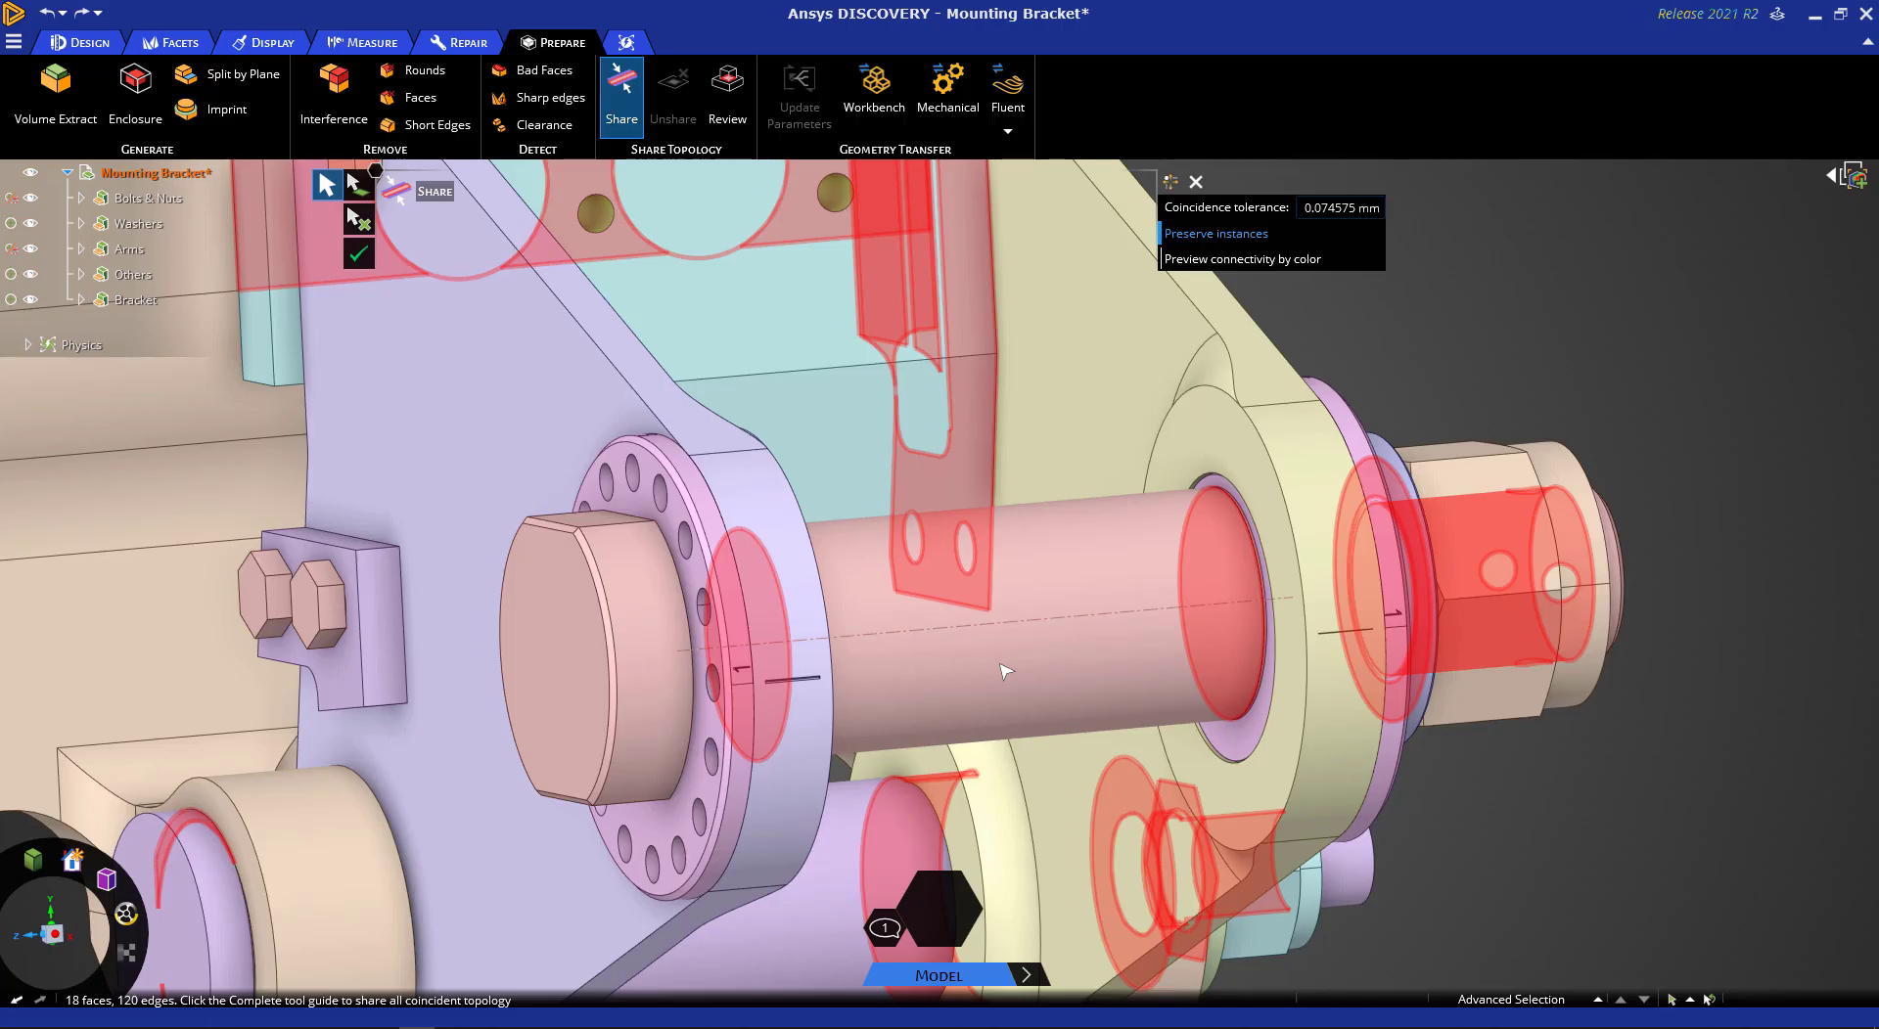
pyautogui.click(1216, 641)
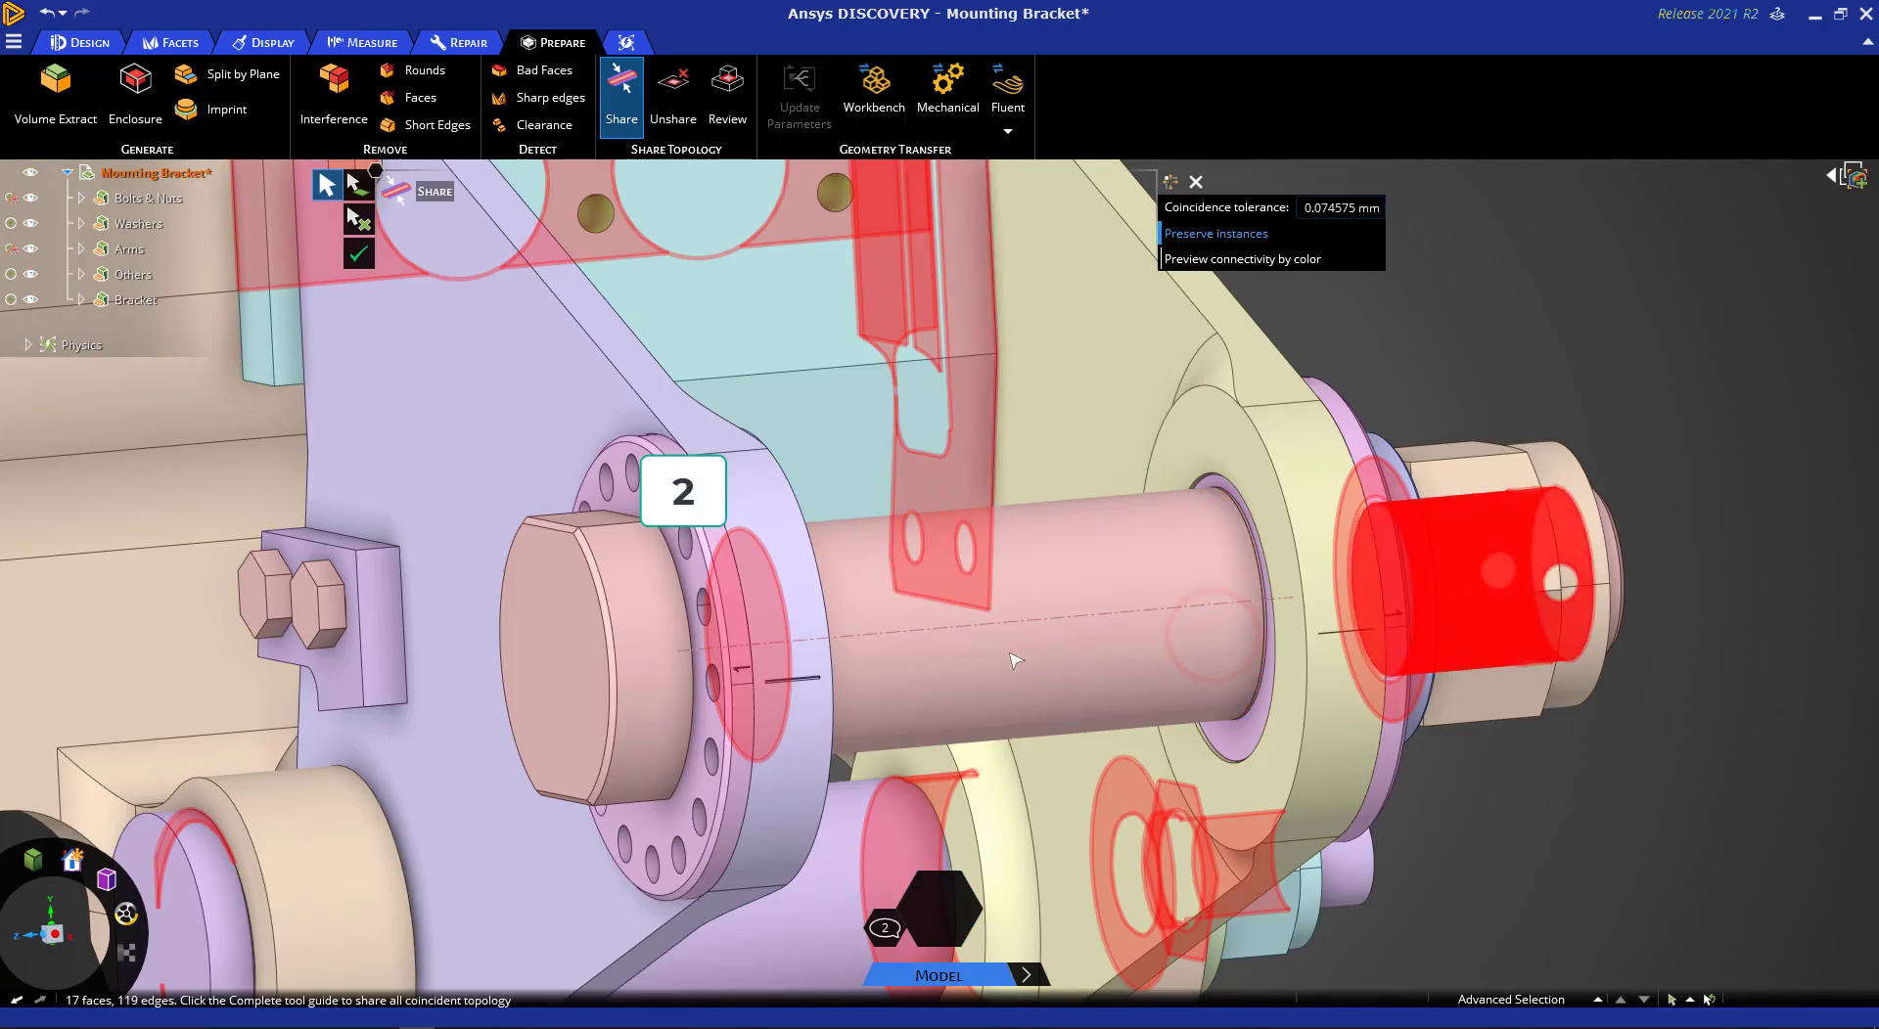
pyautogui.click(776, 701)
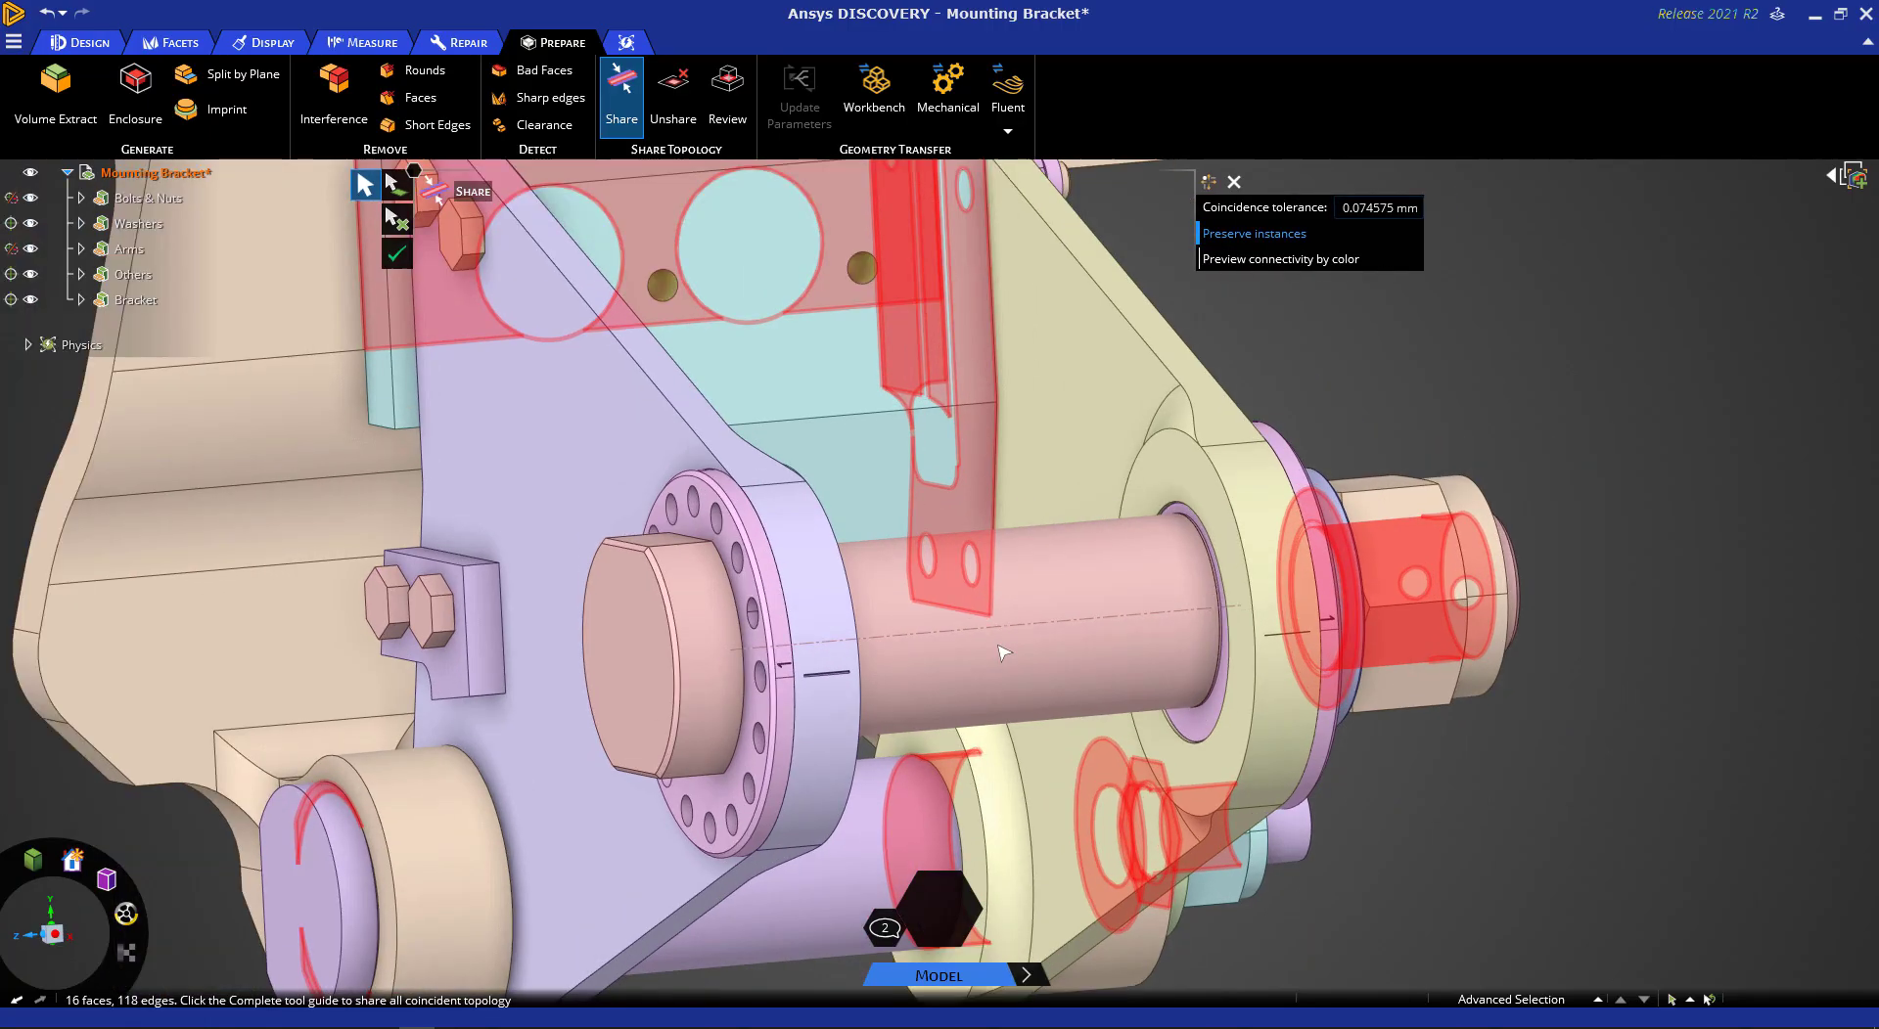
# Expand the Bolts & Nuts and Bolts components in the structure tree and inspect the Bolt 2 component.
pyautogui.scroll(-5, 1002, 653)
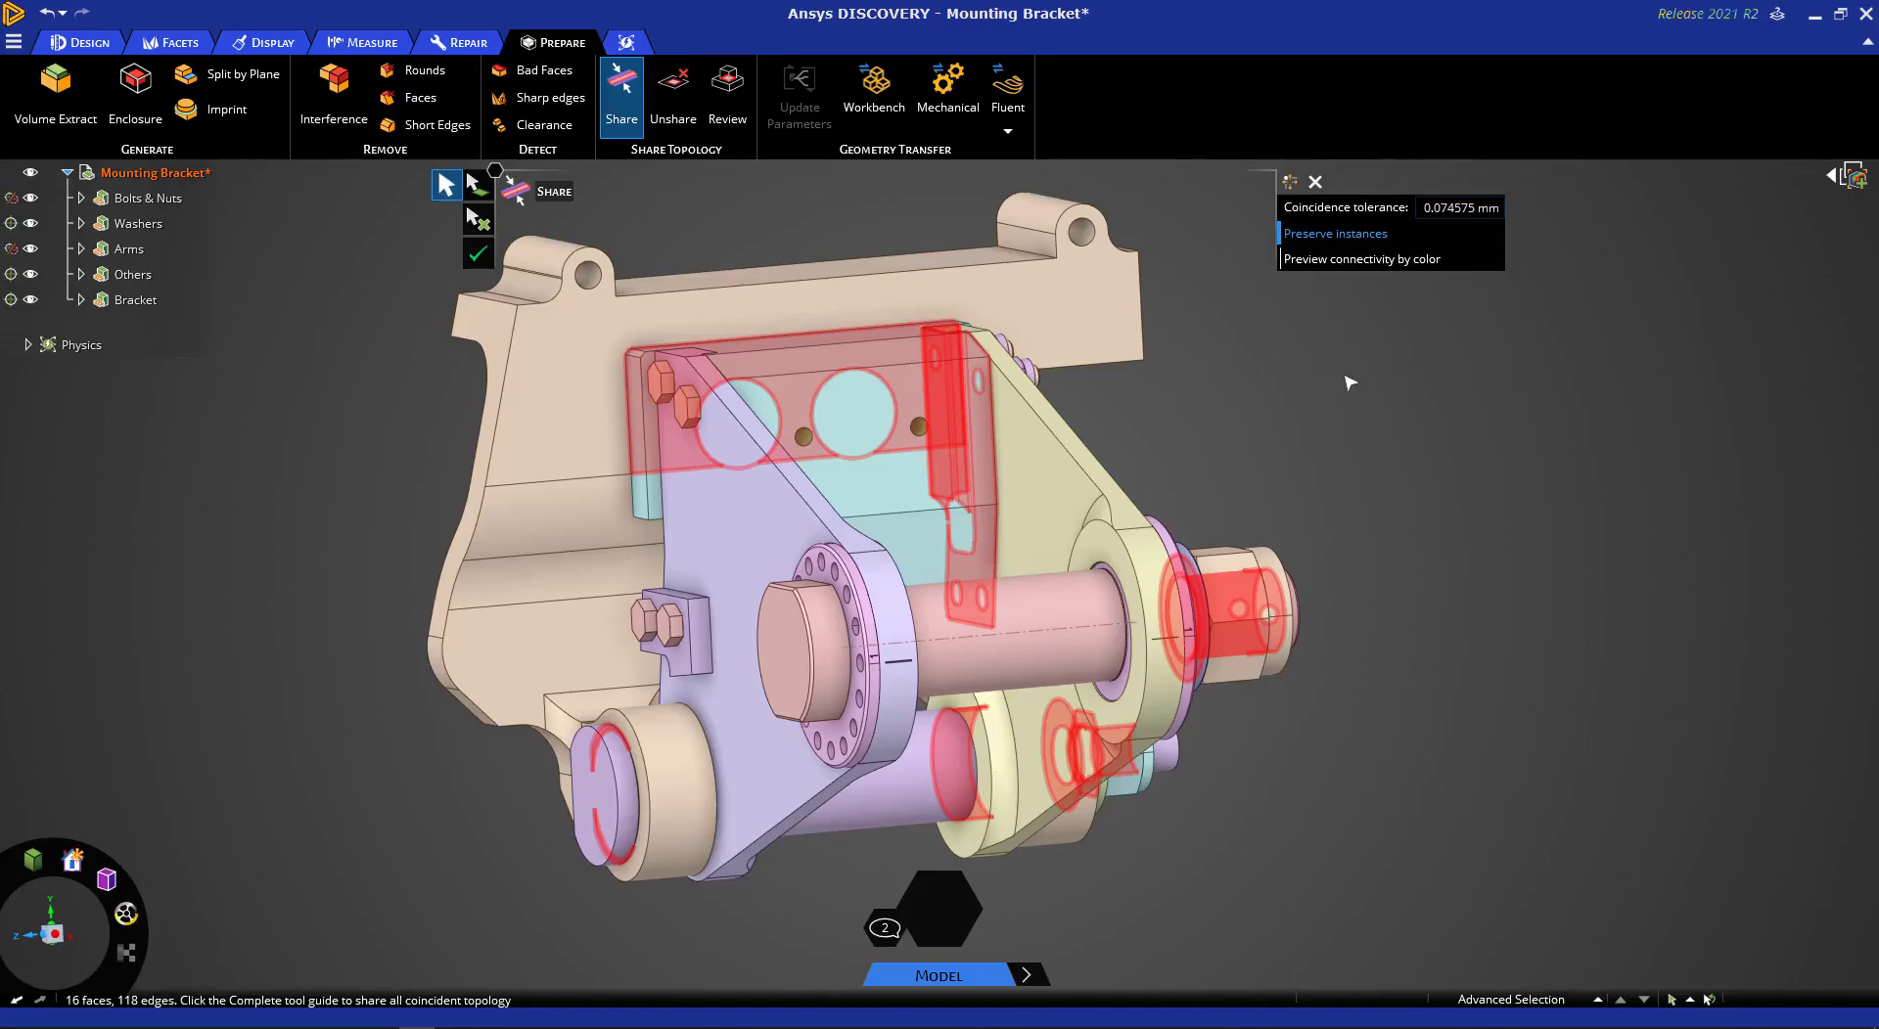
pyautogui.click(82, 199)
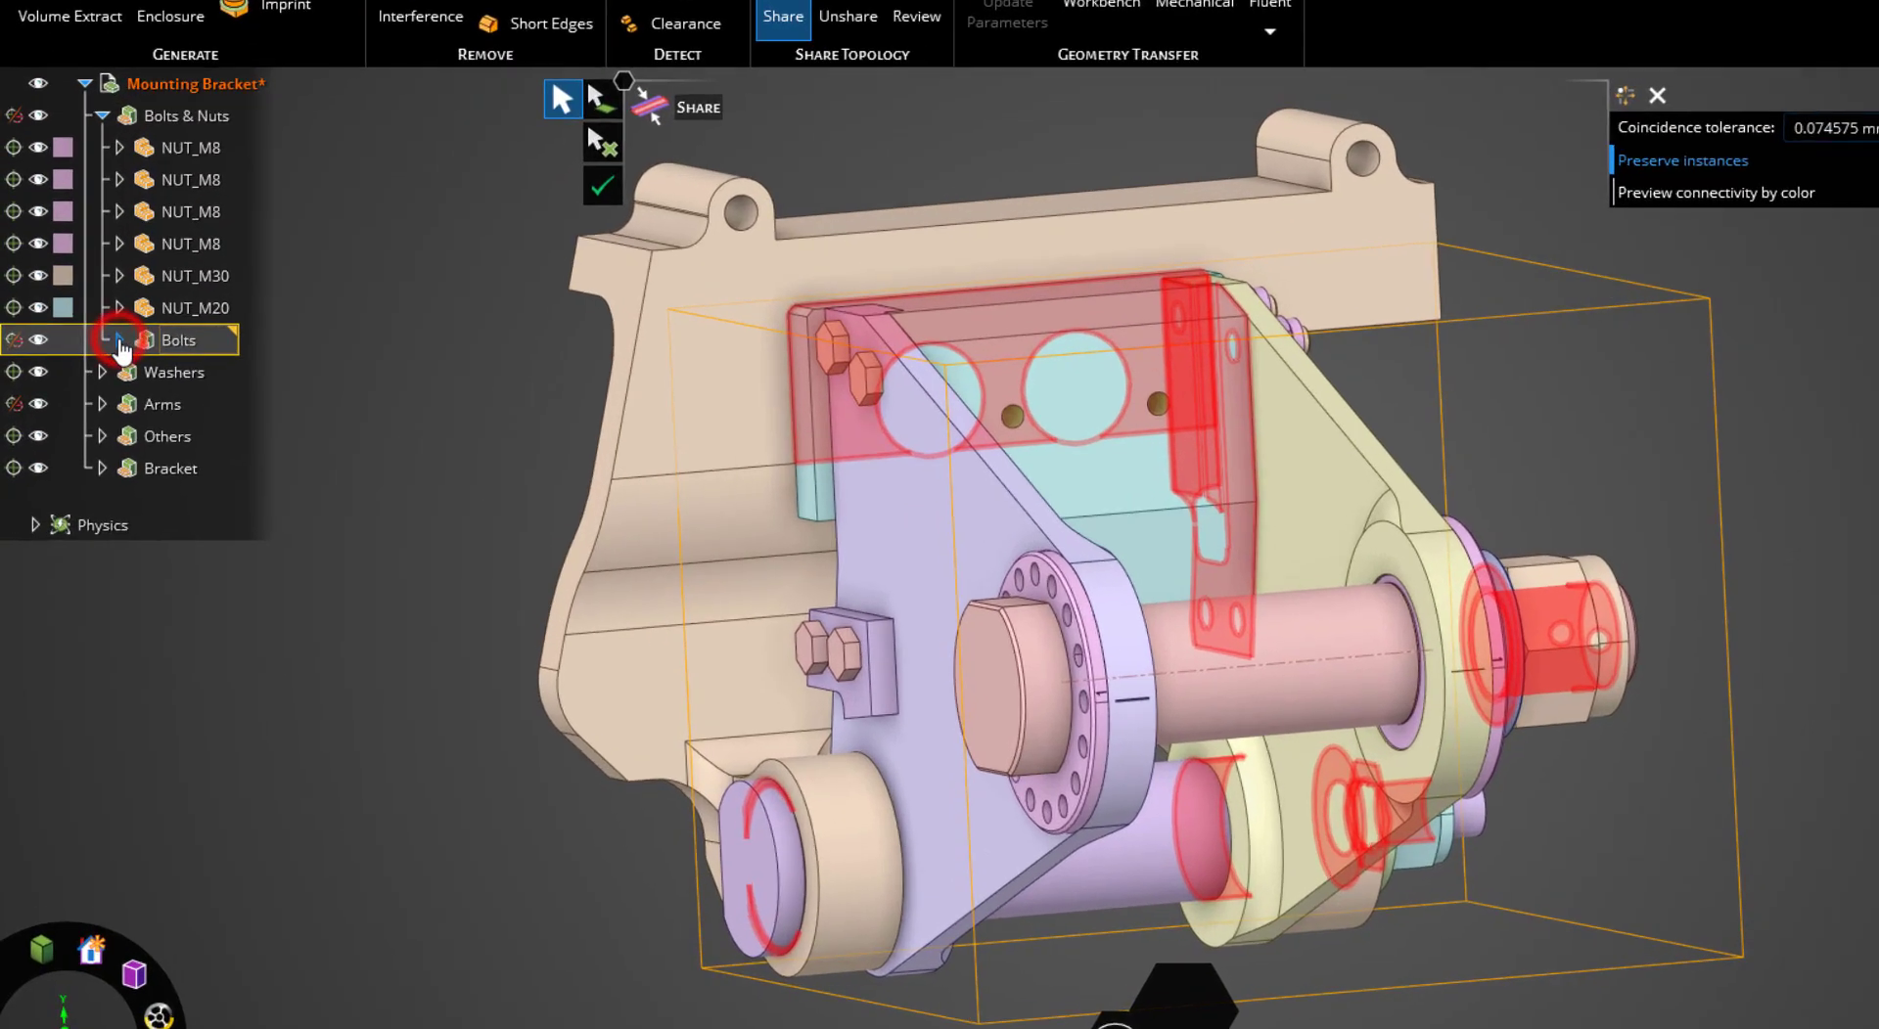
pyautogui.click(120, 342)
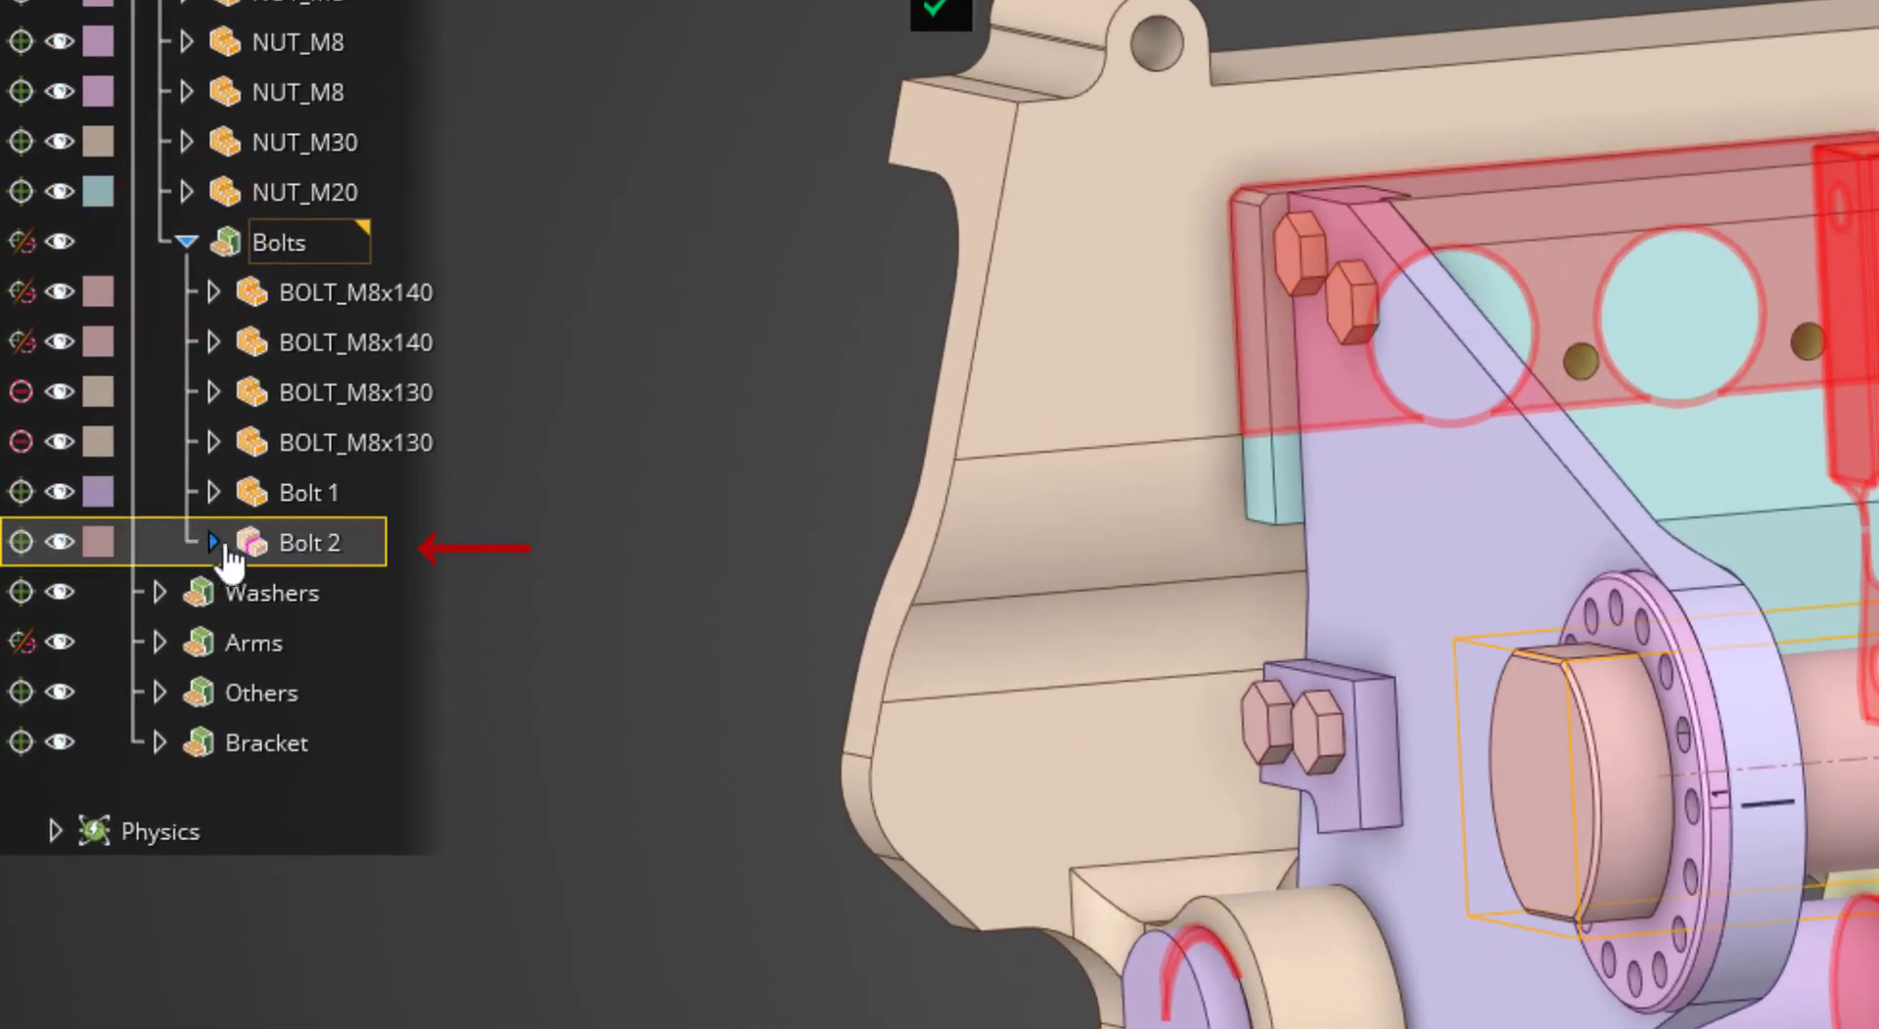
pyautogui.click(253, 548)
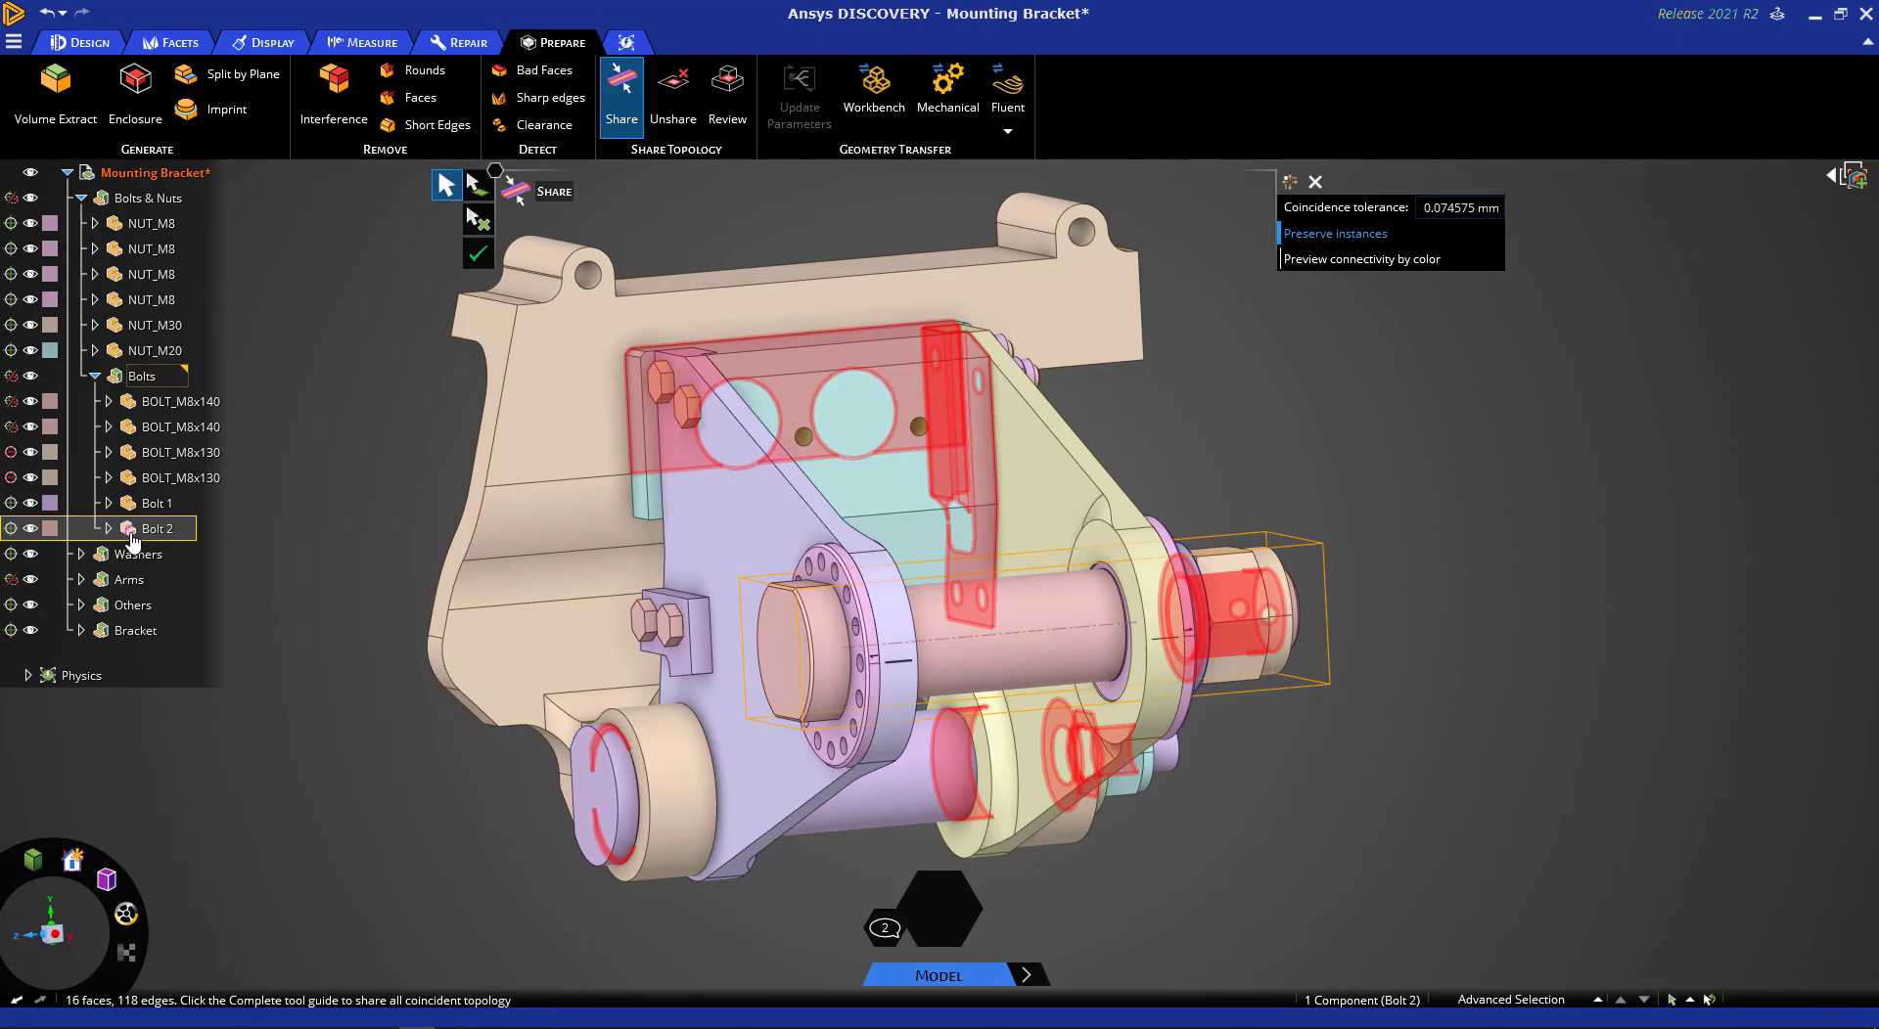
# Review the shared topology with the not-shared faces hidden and the shared faces displayed.
pyautogui.click(733, 113)
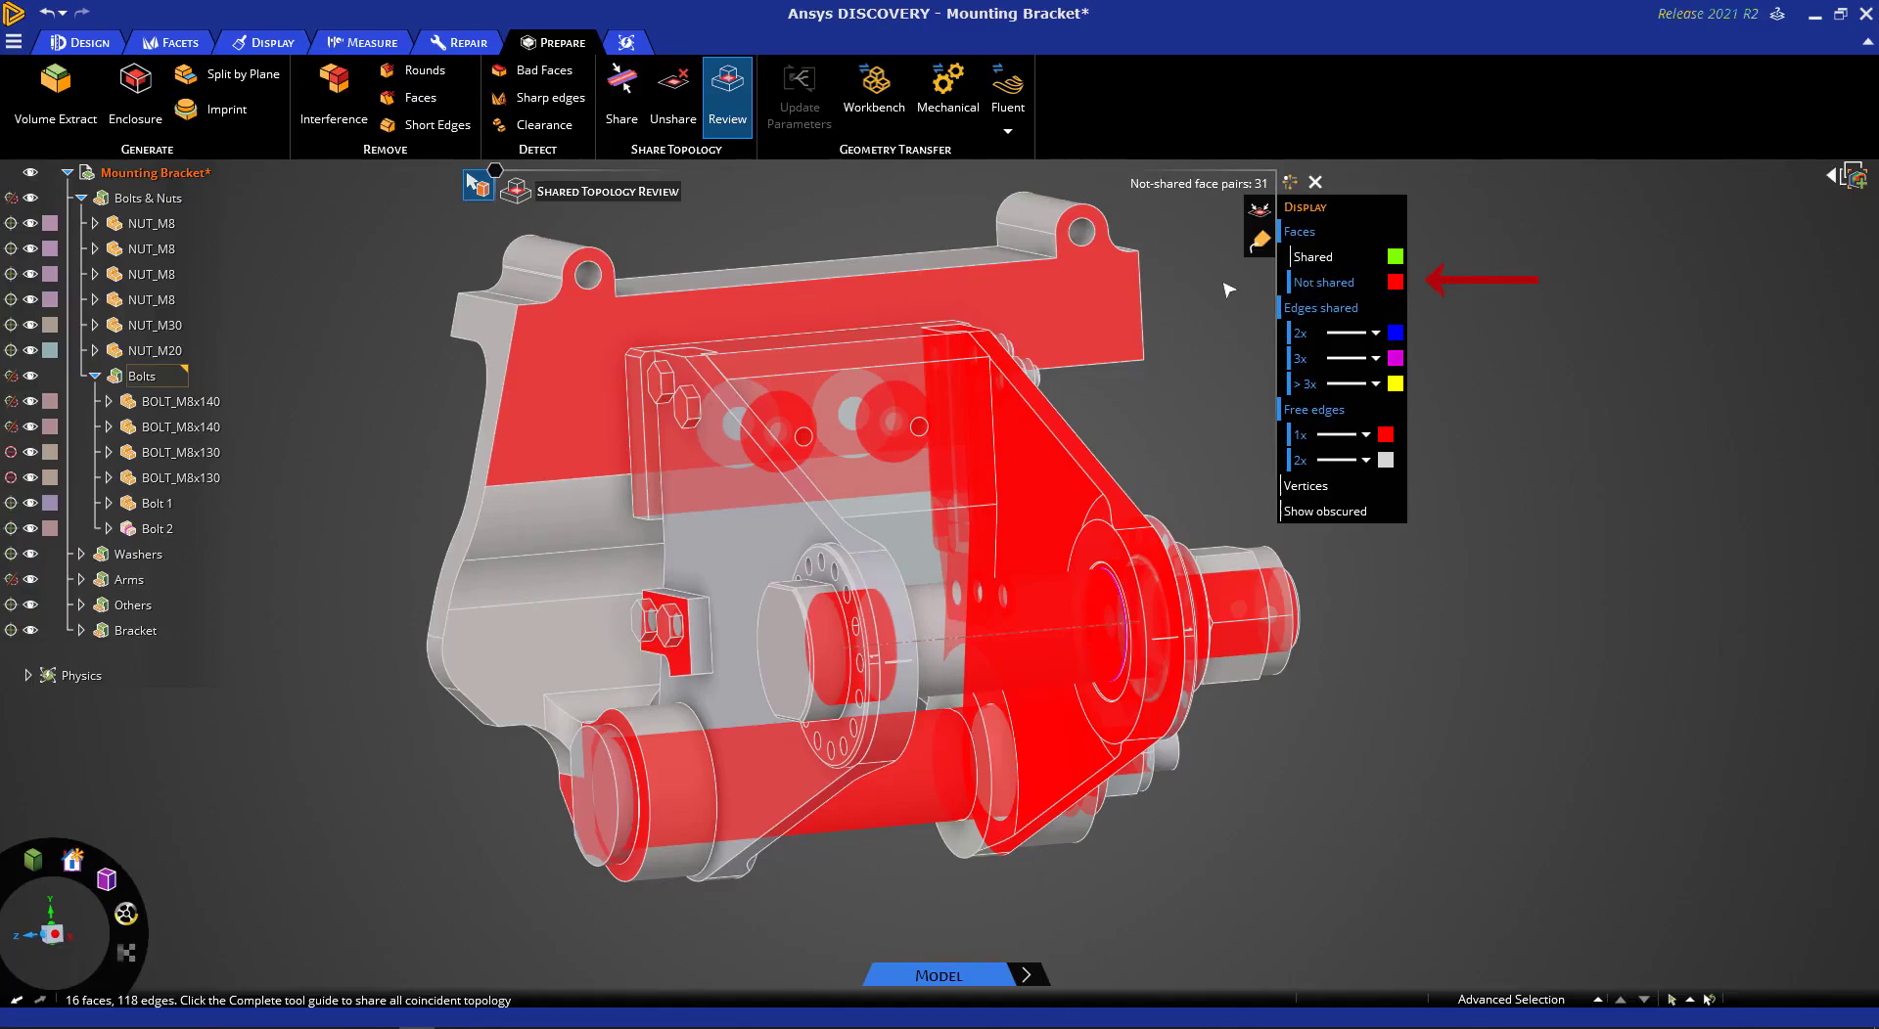
pyautogui.click(1322, 284)
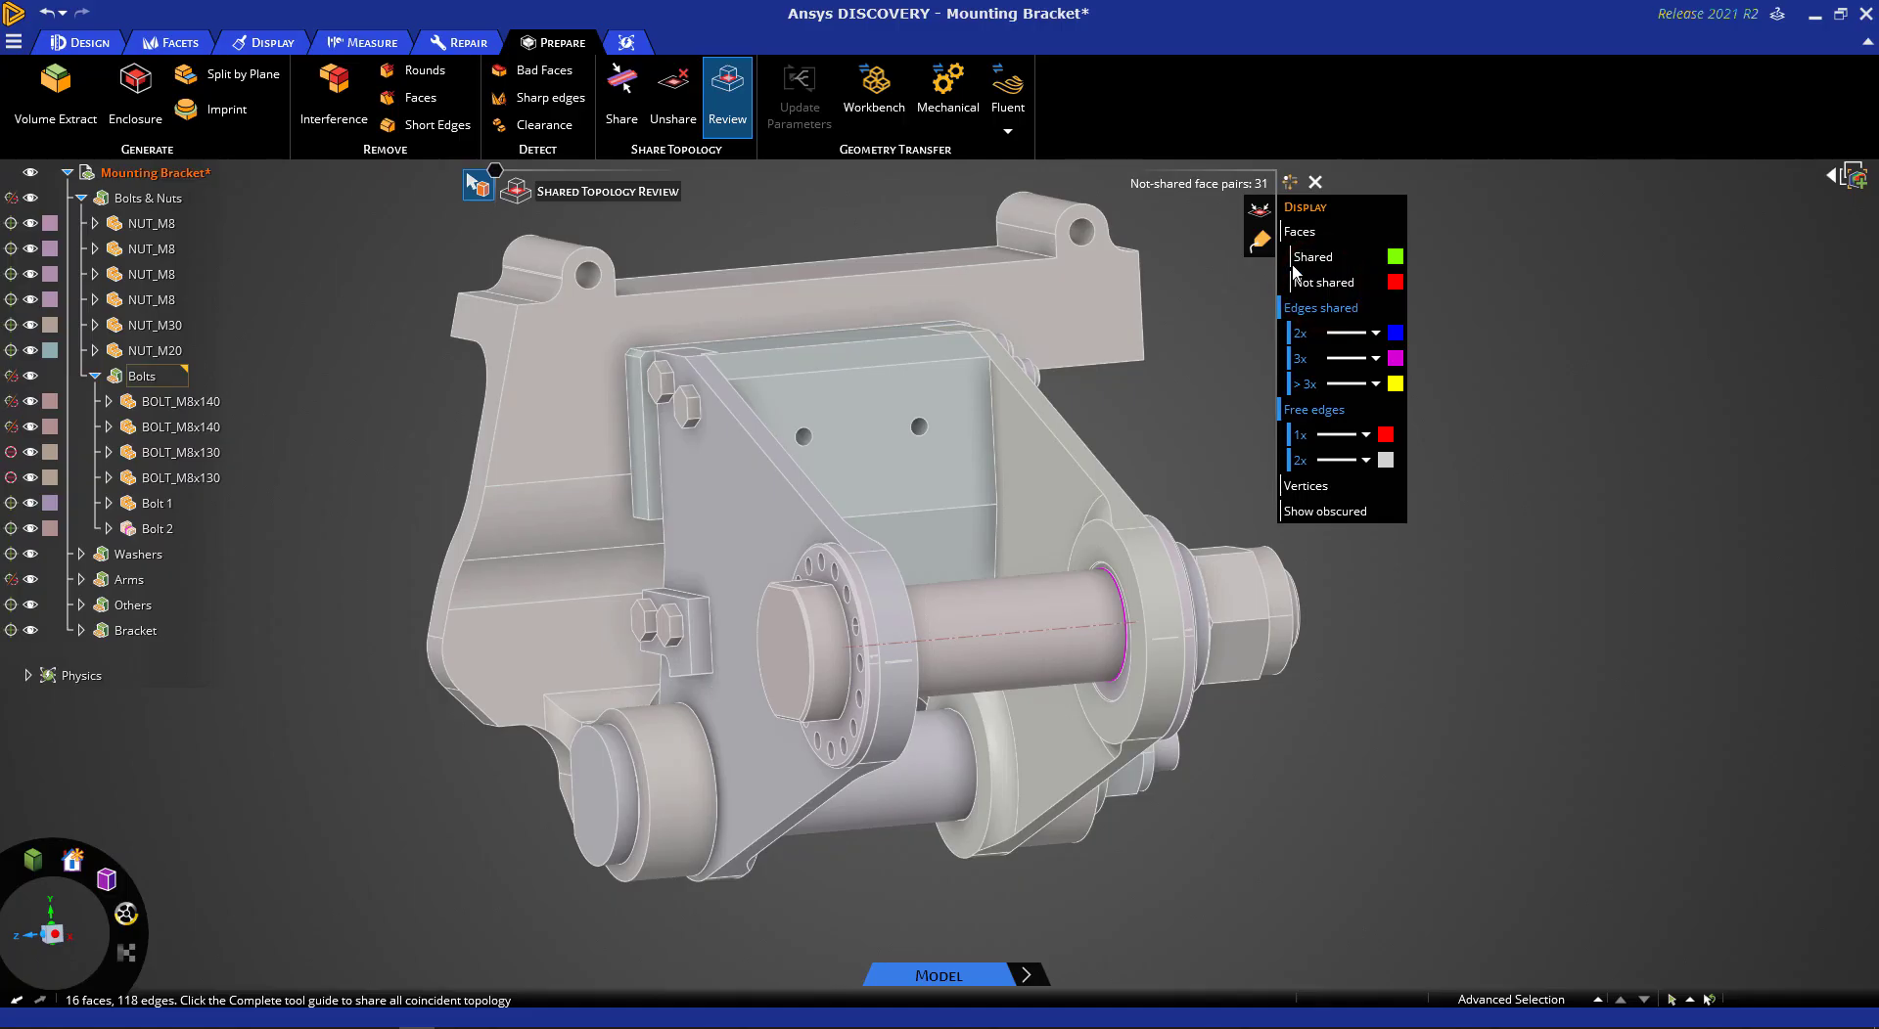
pyautogui.click(1309, 258)
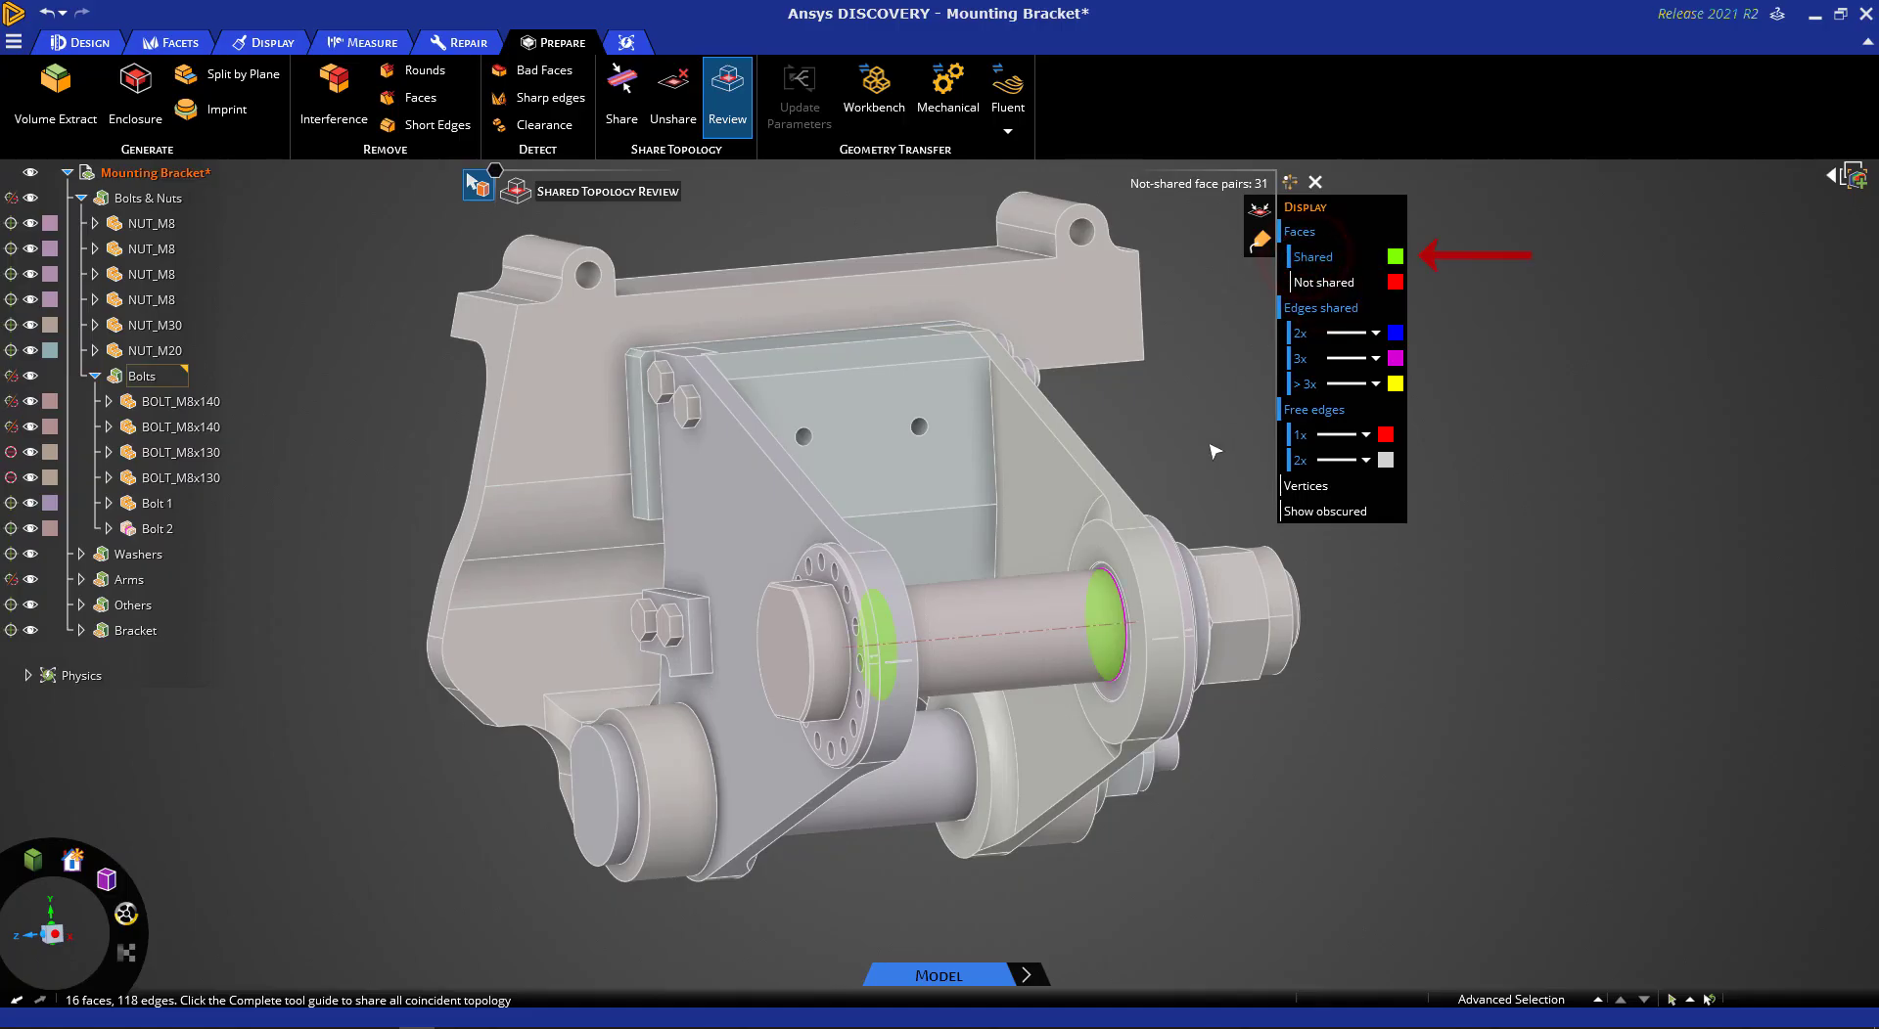
pyautogui.moveTo(1202, 457); pyautogui.dragTo(1199, 454, button='middle')
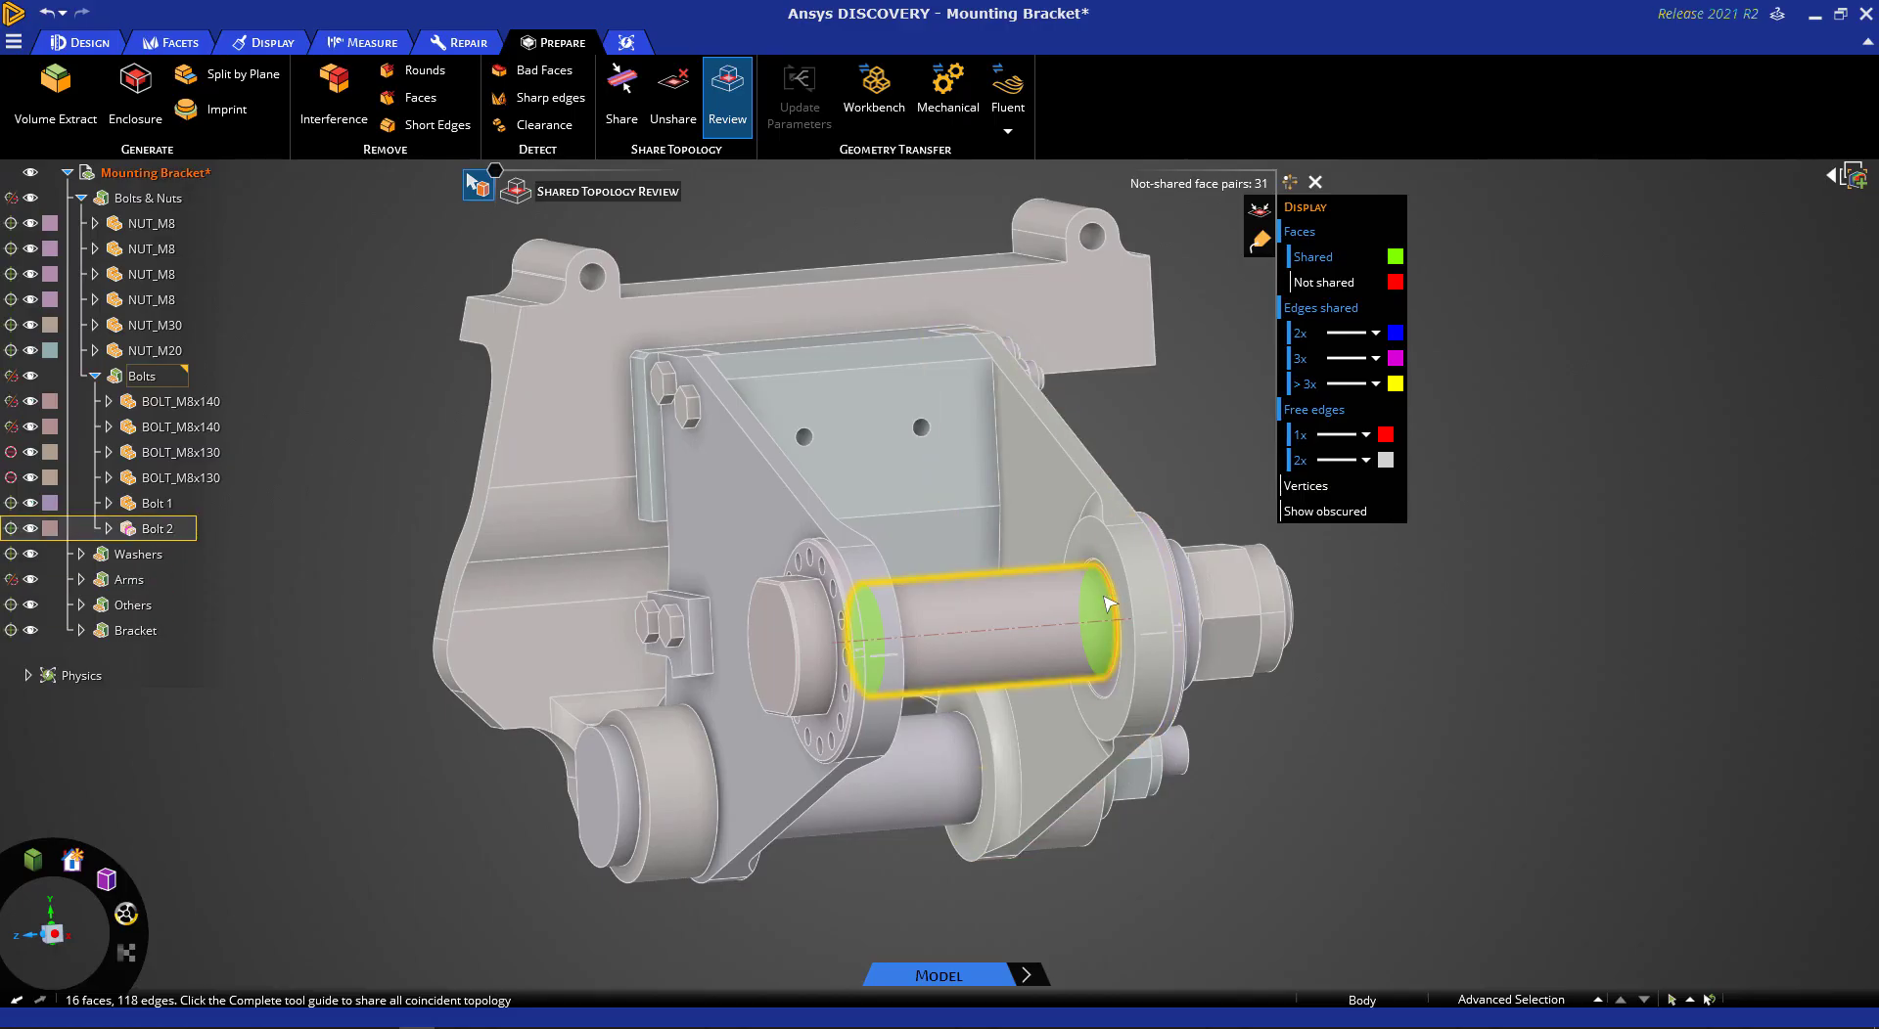
# Check the color choices for shared faces and show obscured topology before leaving the review.
pyautogui.click(1395, 257)
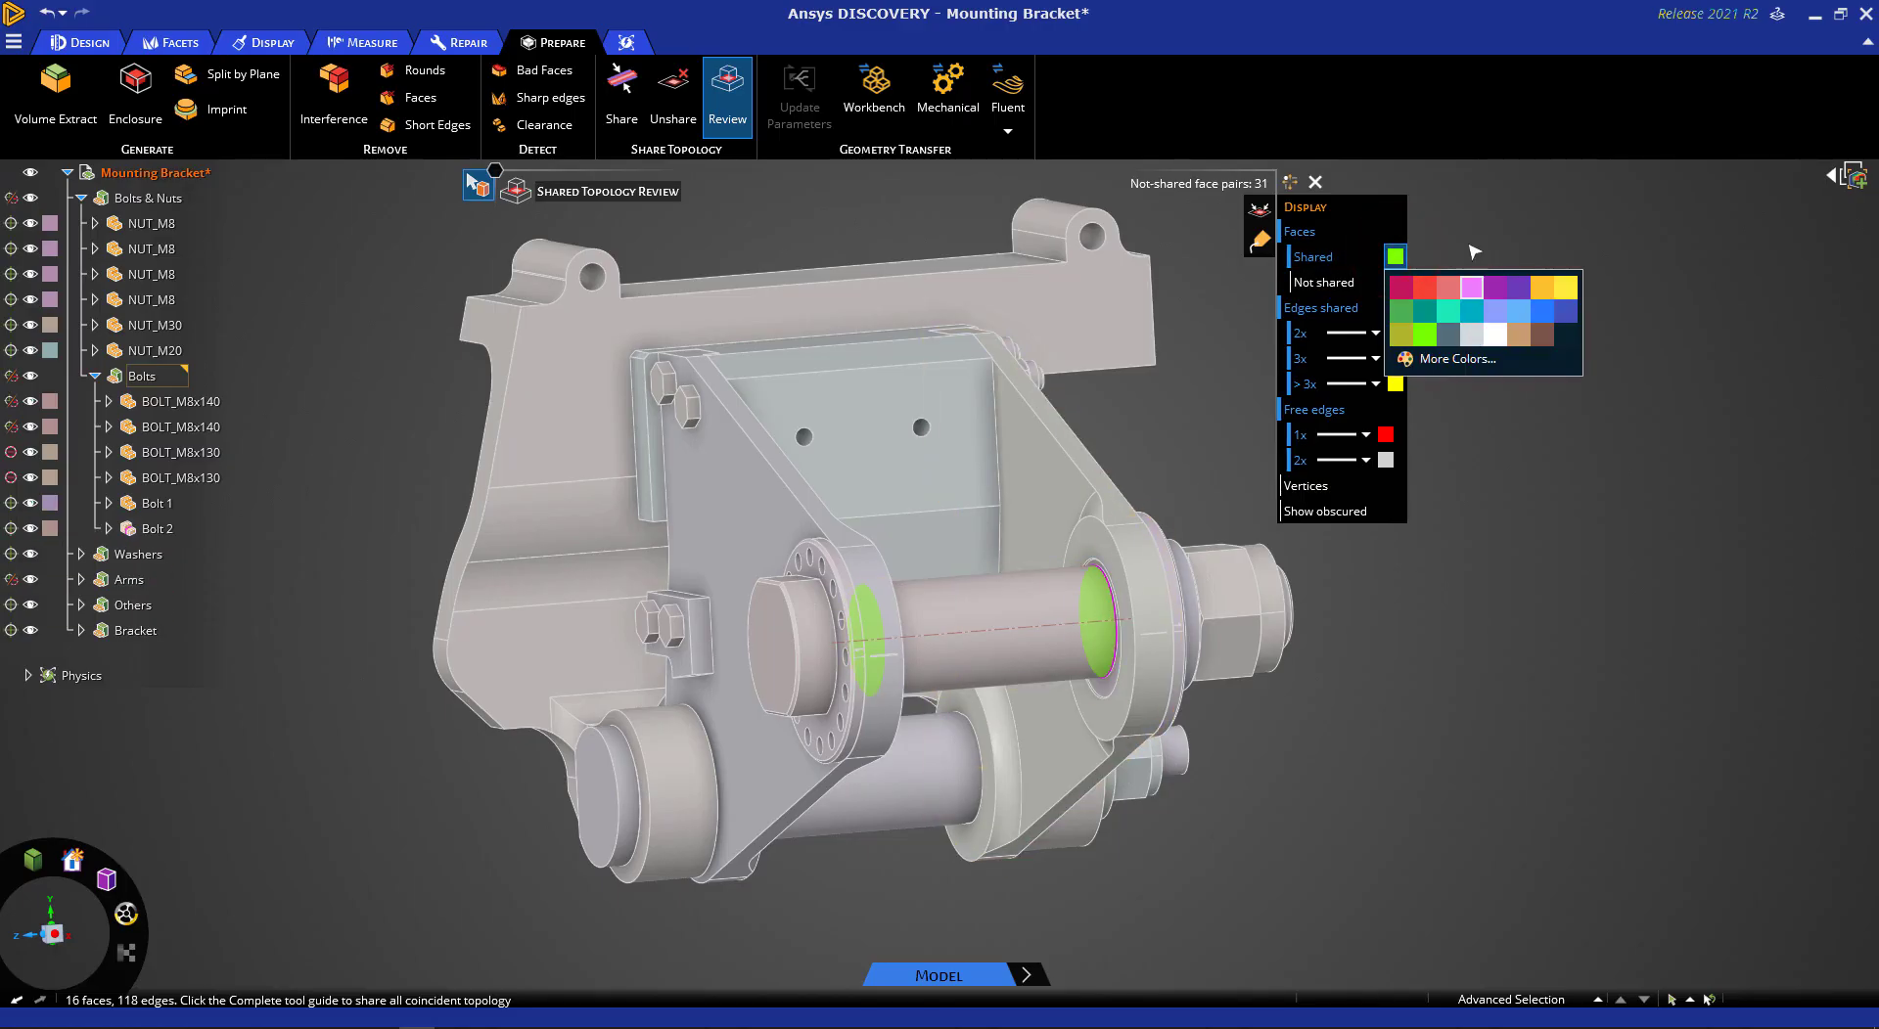
pyautogui.click(1395, 256)
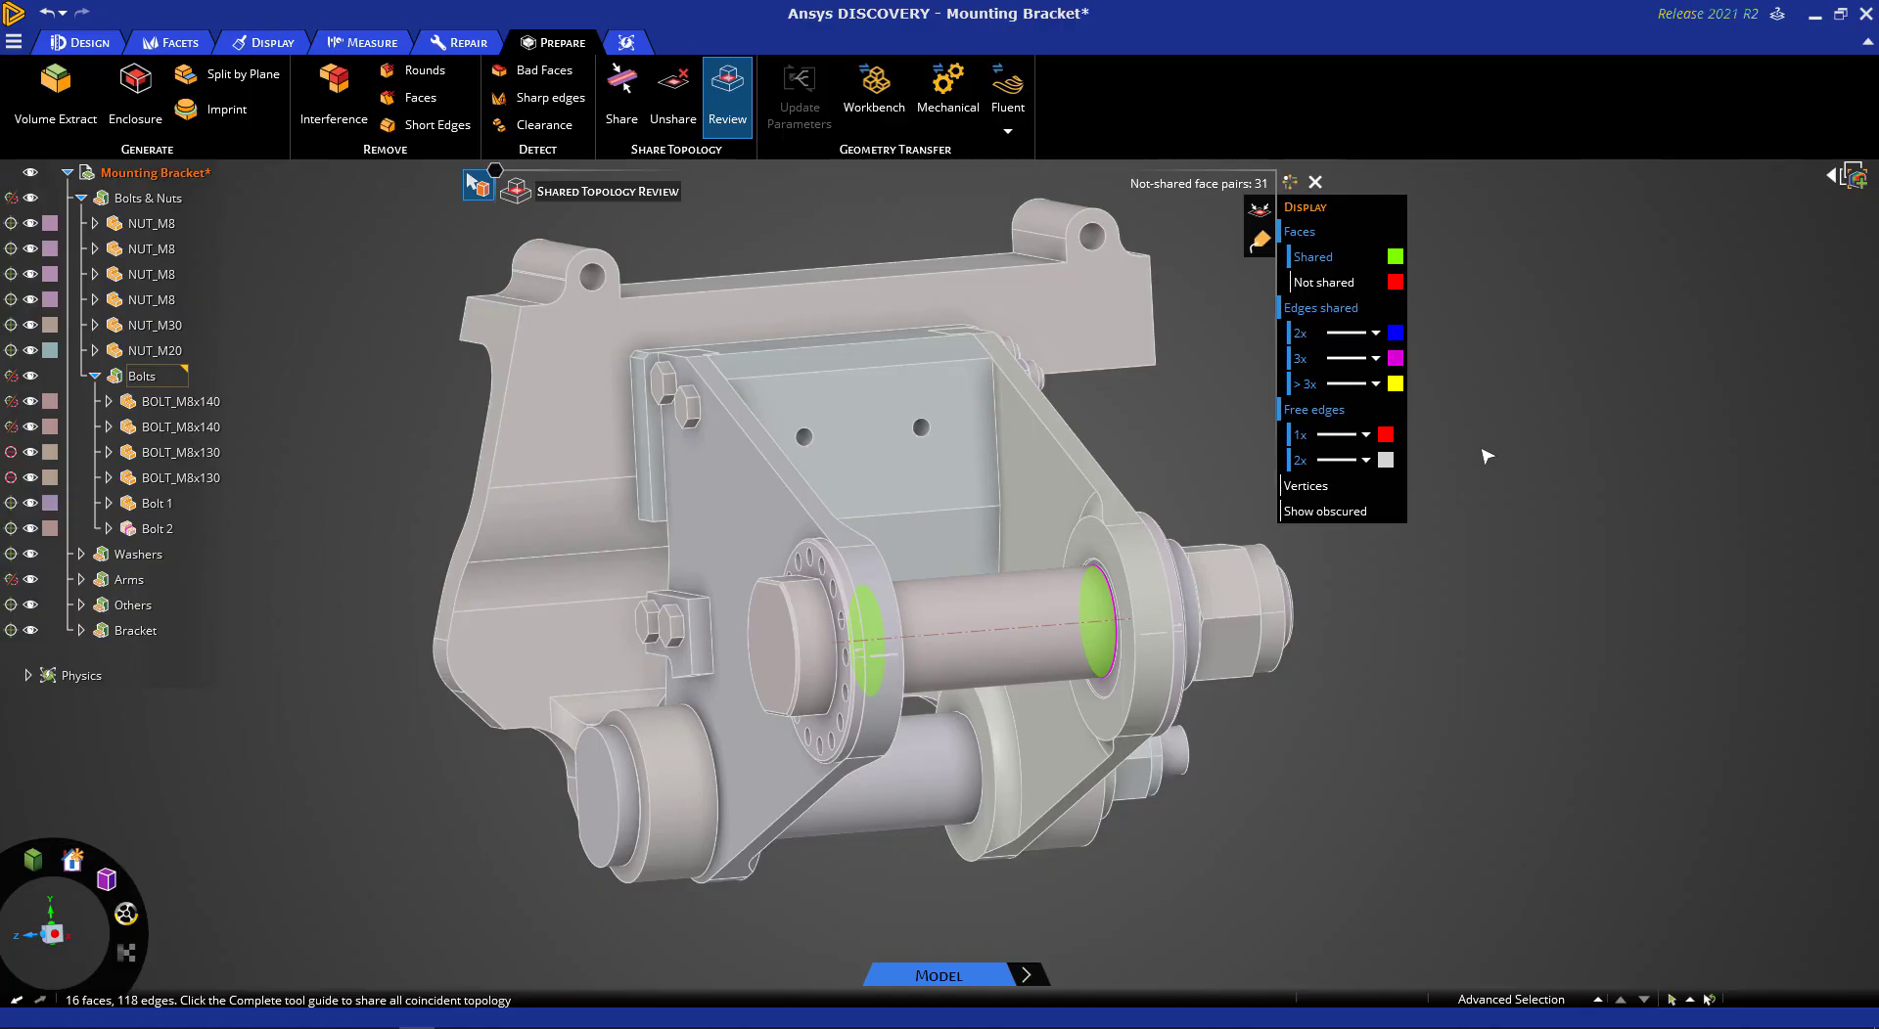
pyautogui.click(1357, 516)
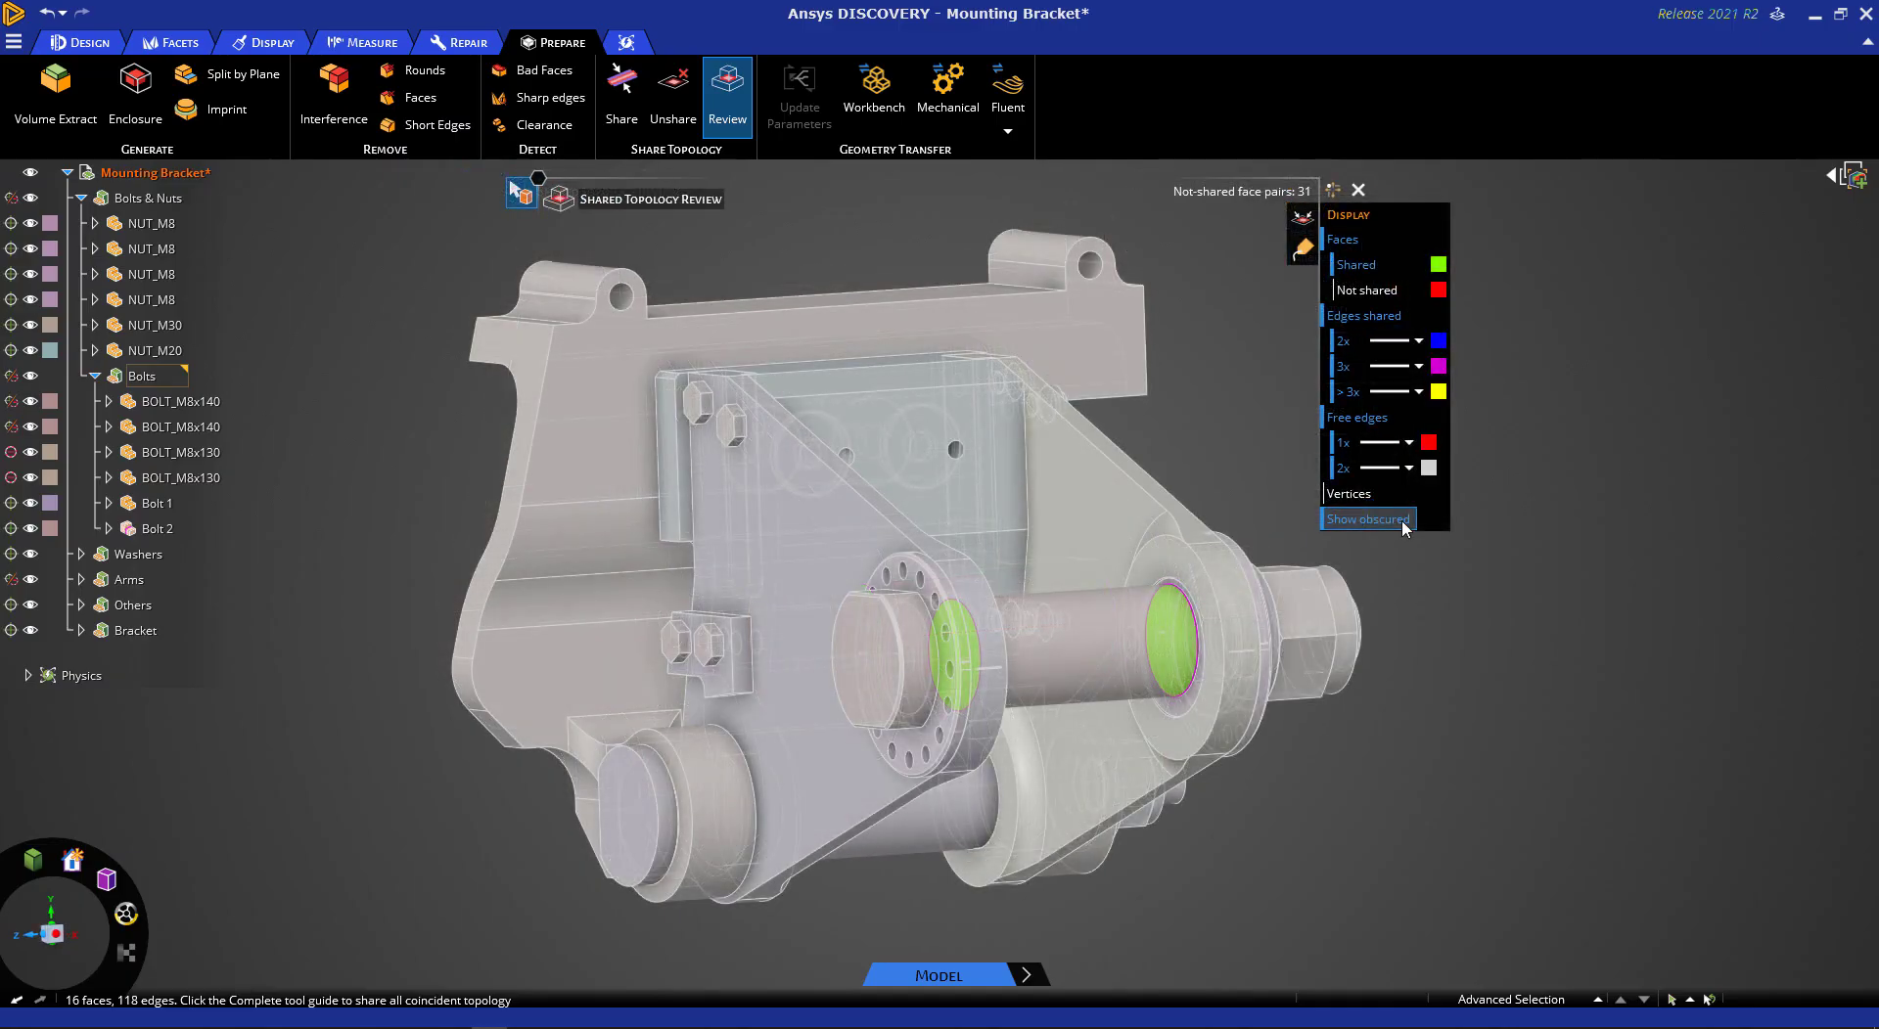
pyautogui.click(1529, 646)
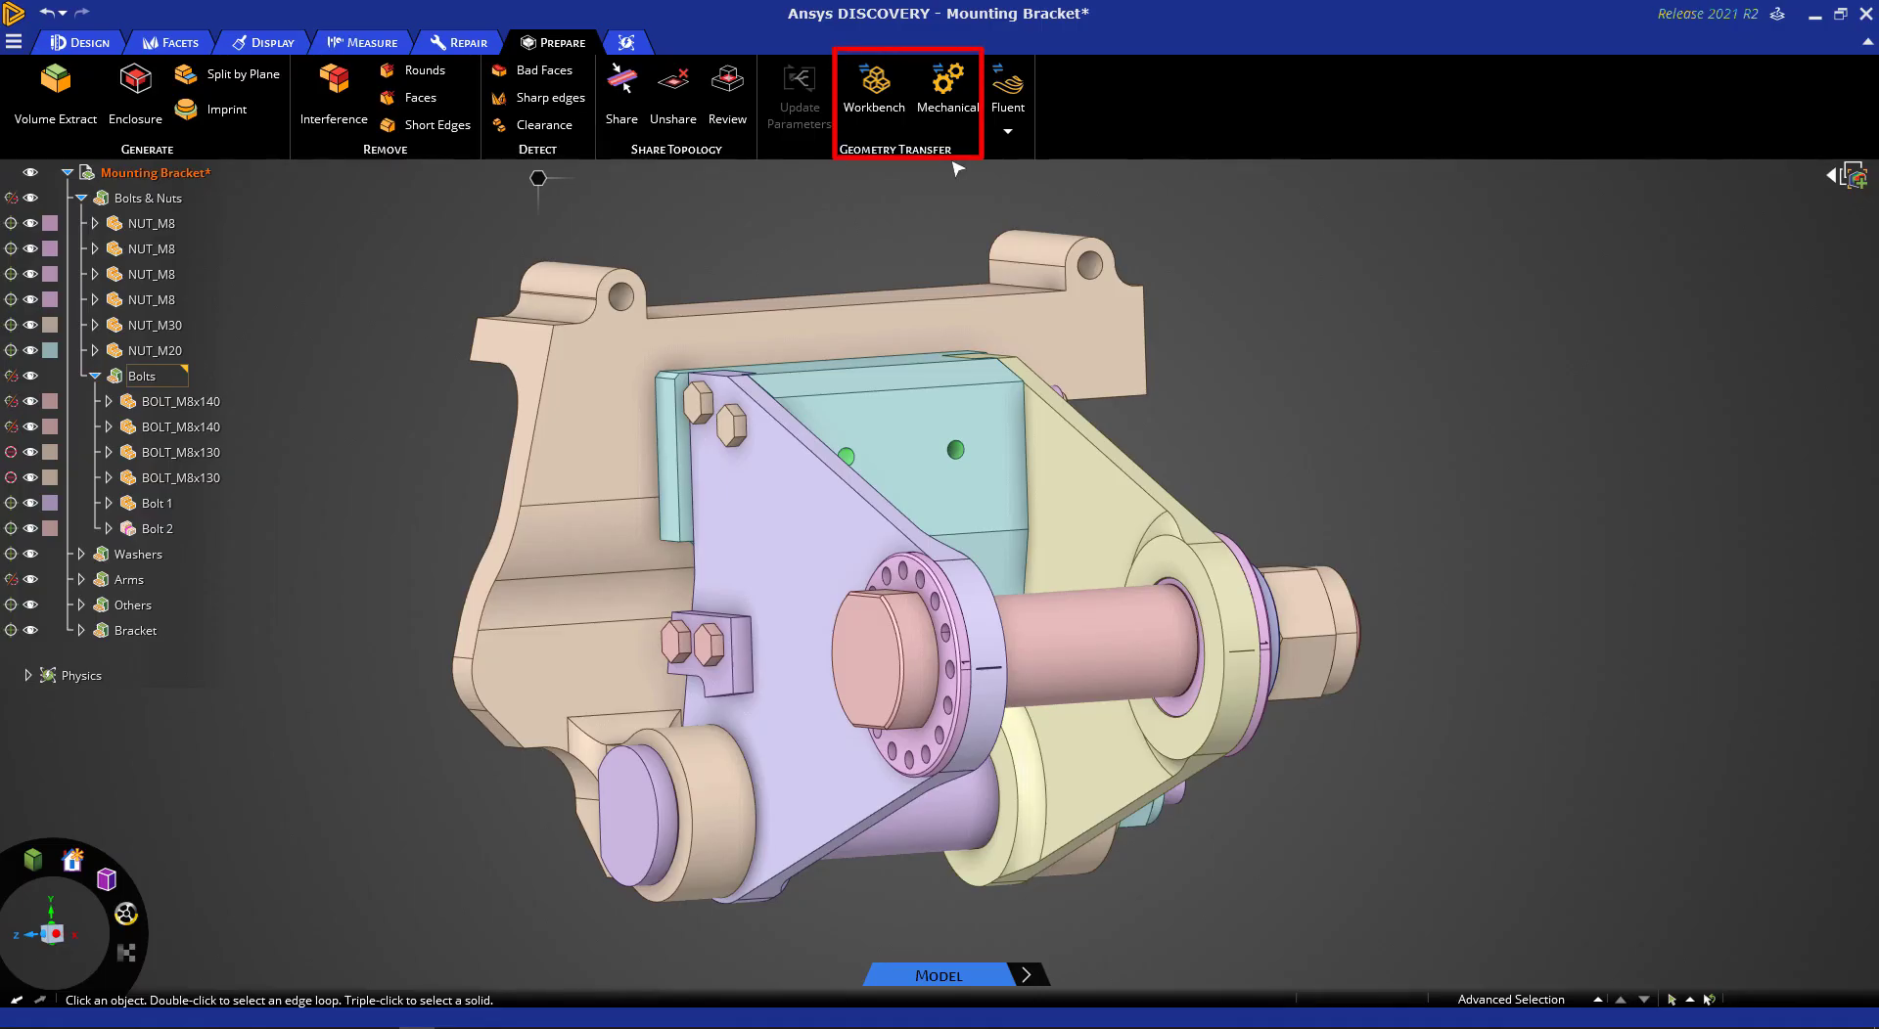
# Transfer the assembly to Workbench and open a Static Structural system linked to the Discovery geometry in Mechanical.
pyautogui.click(873, 86)
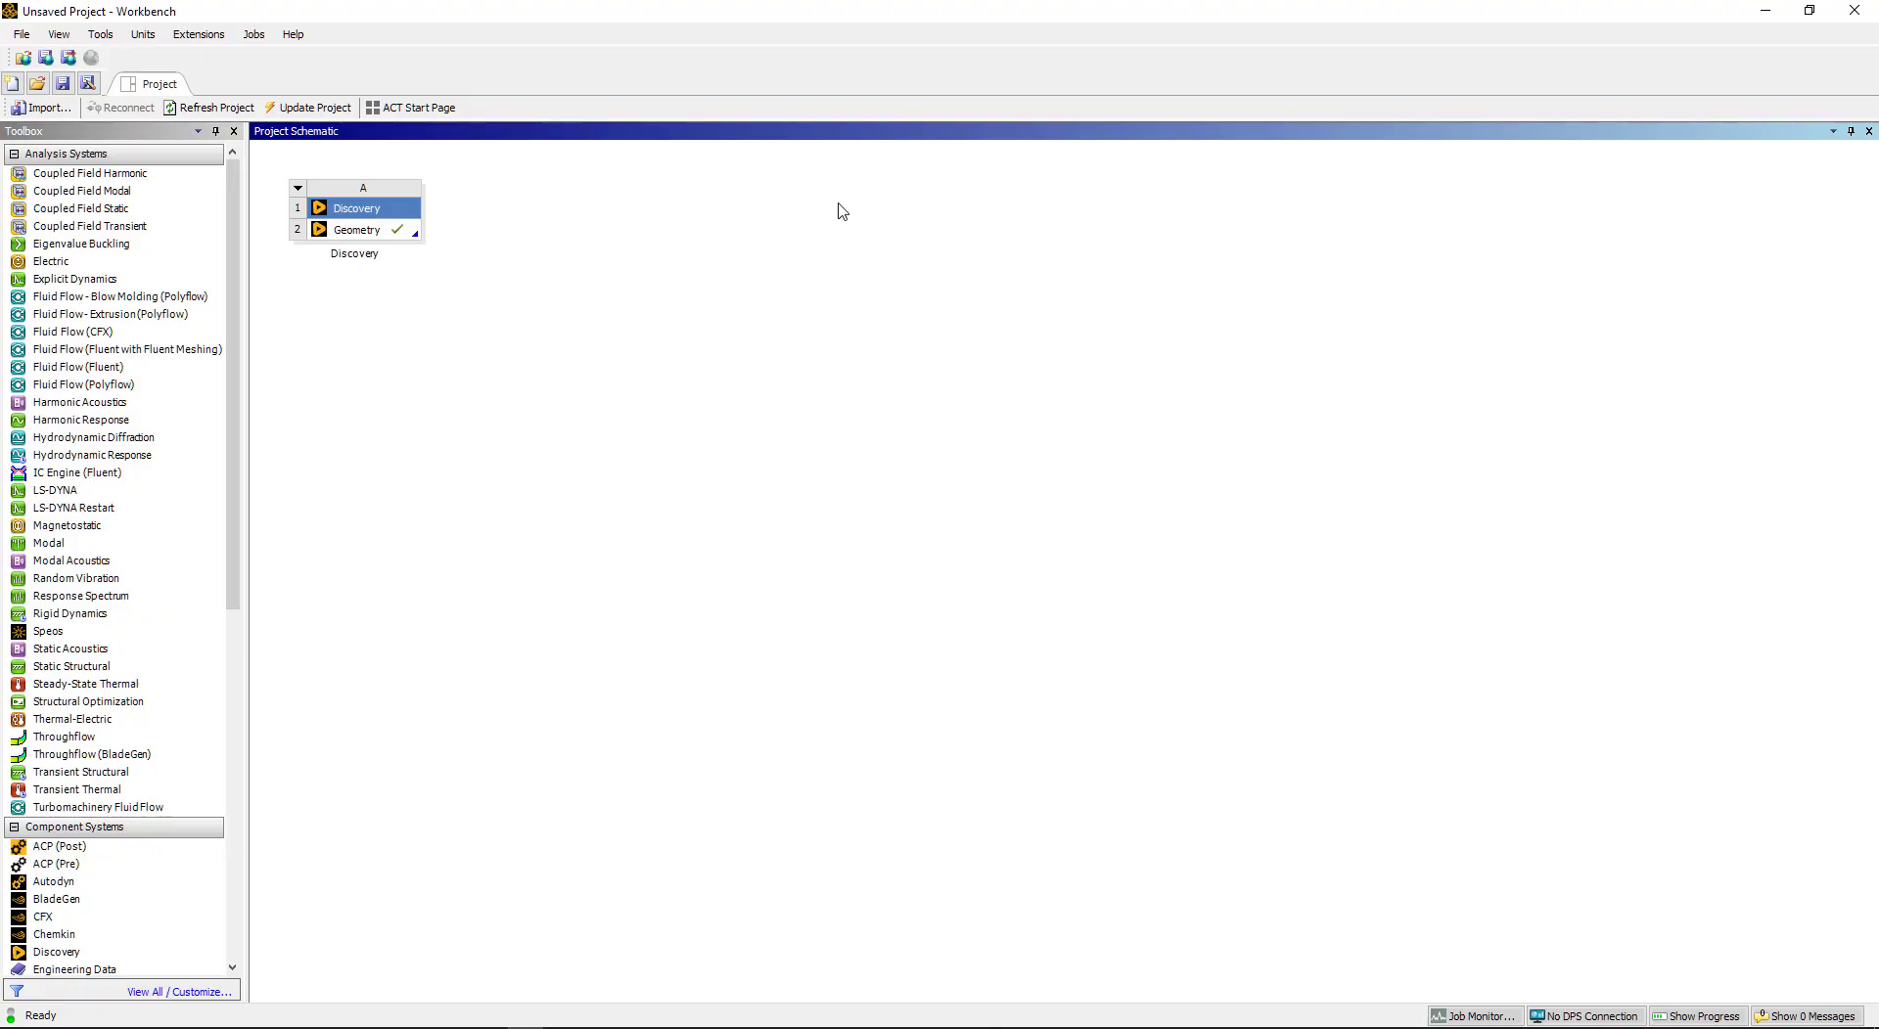
pyautogui.click(104, 671)
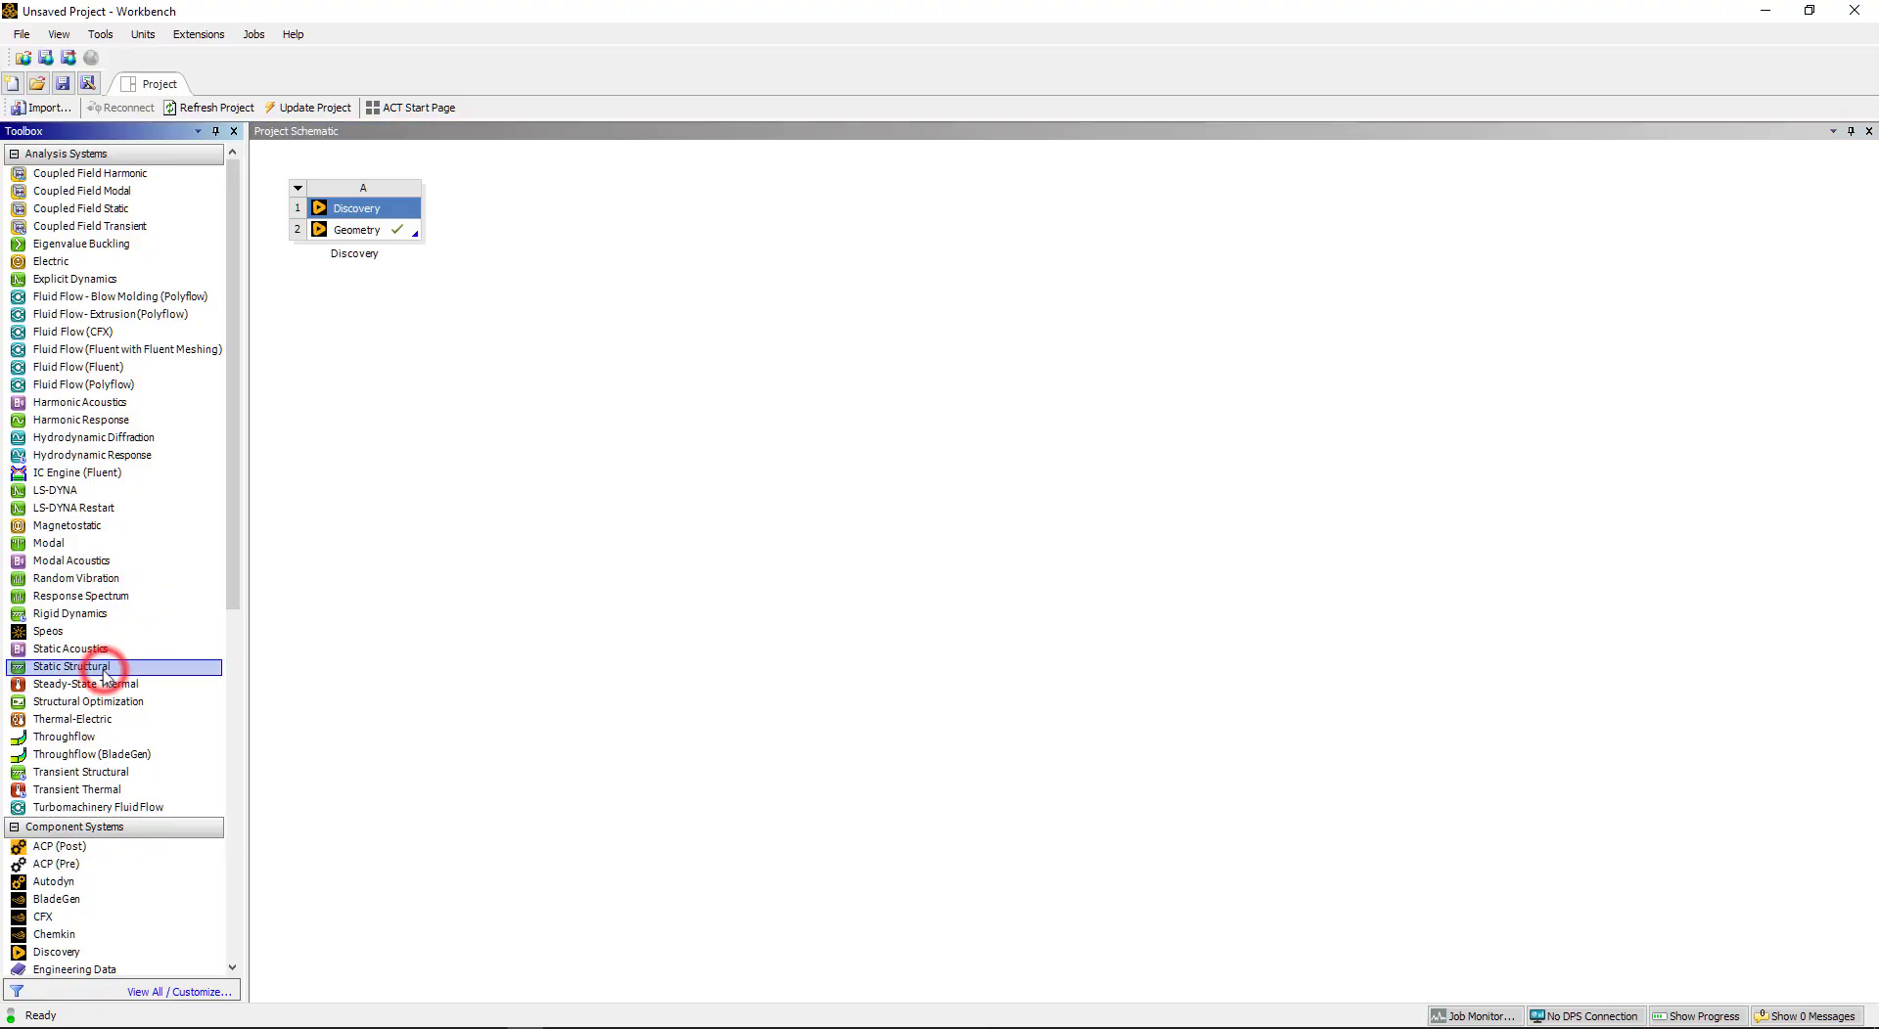
pyautogui.moveTo(105, 672); pyautogui.dragTo(390, 240)
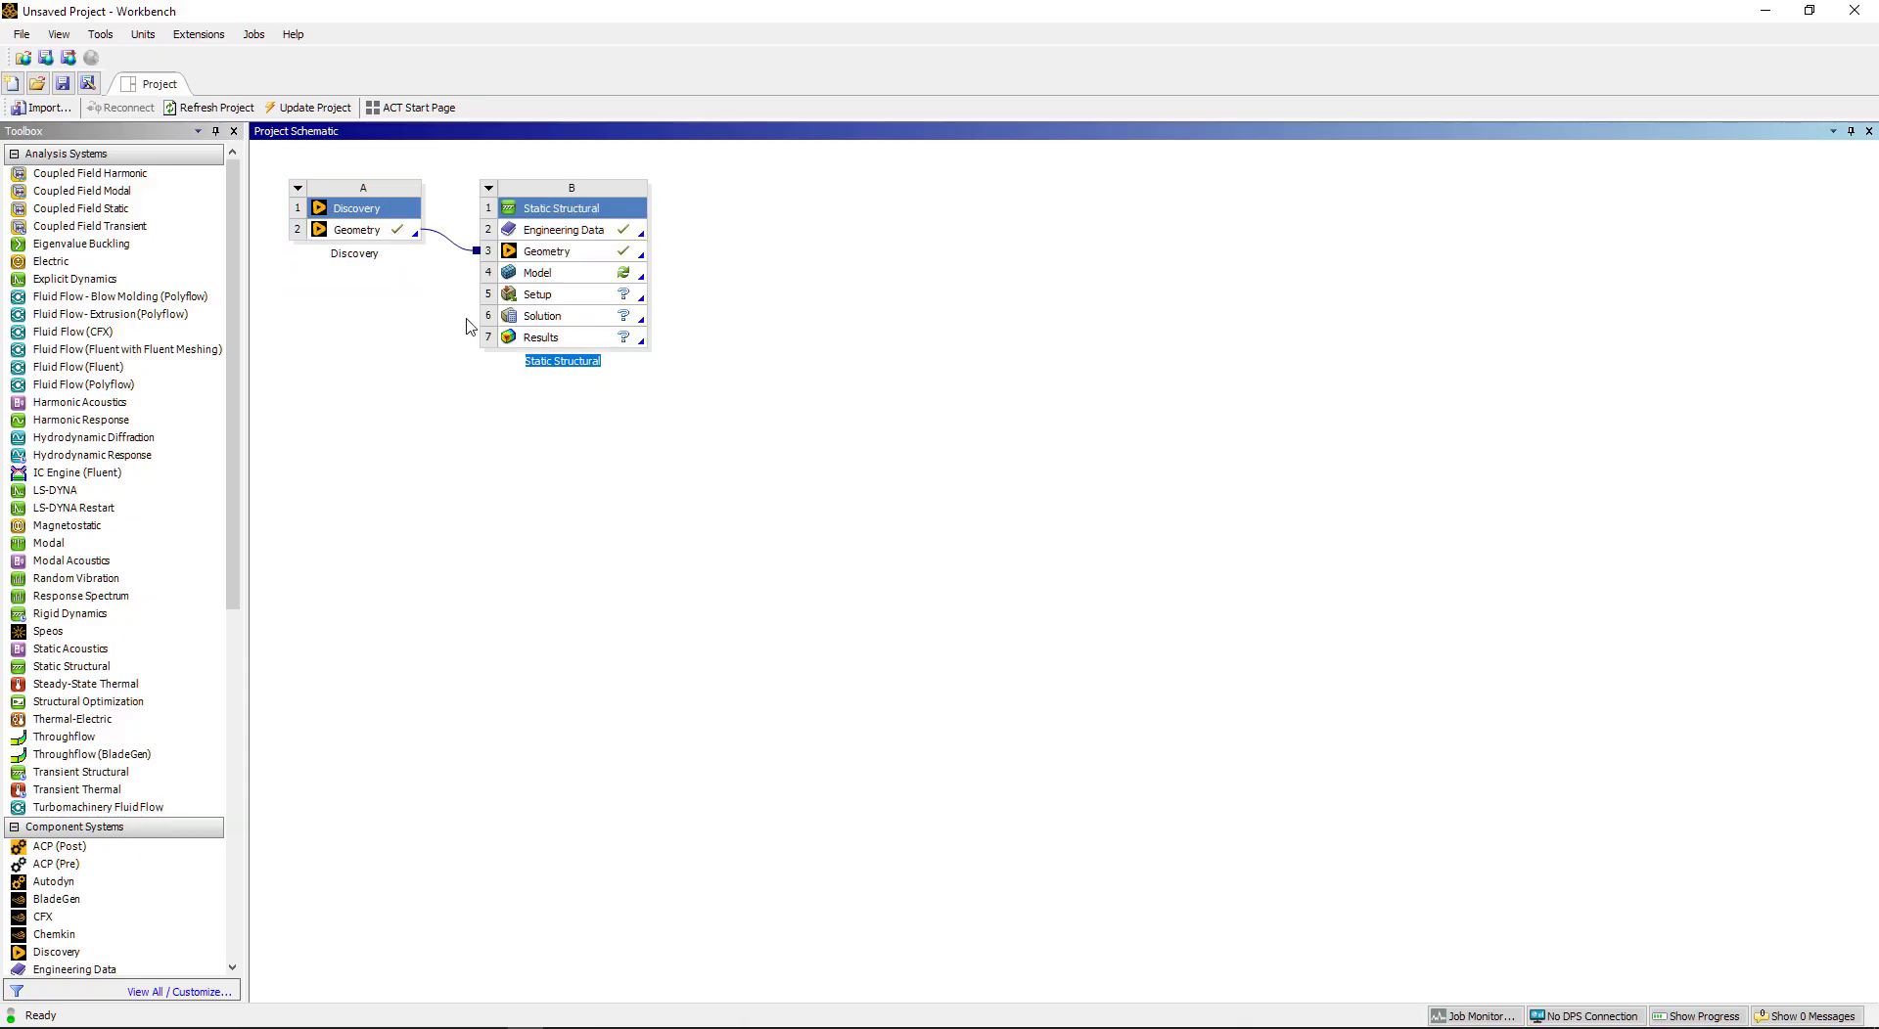
pyautogui.doubleClick(547, 275)
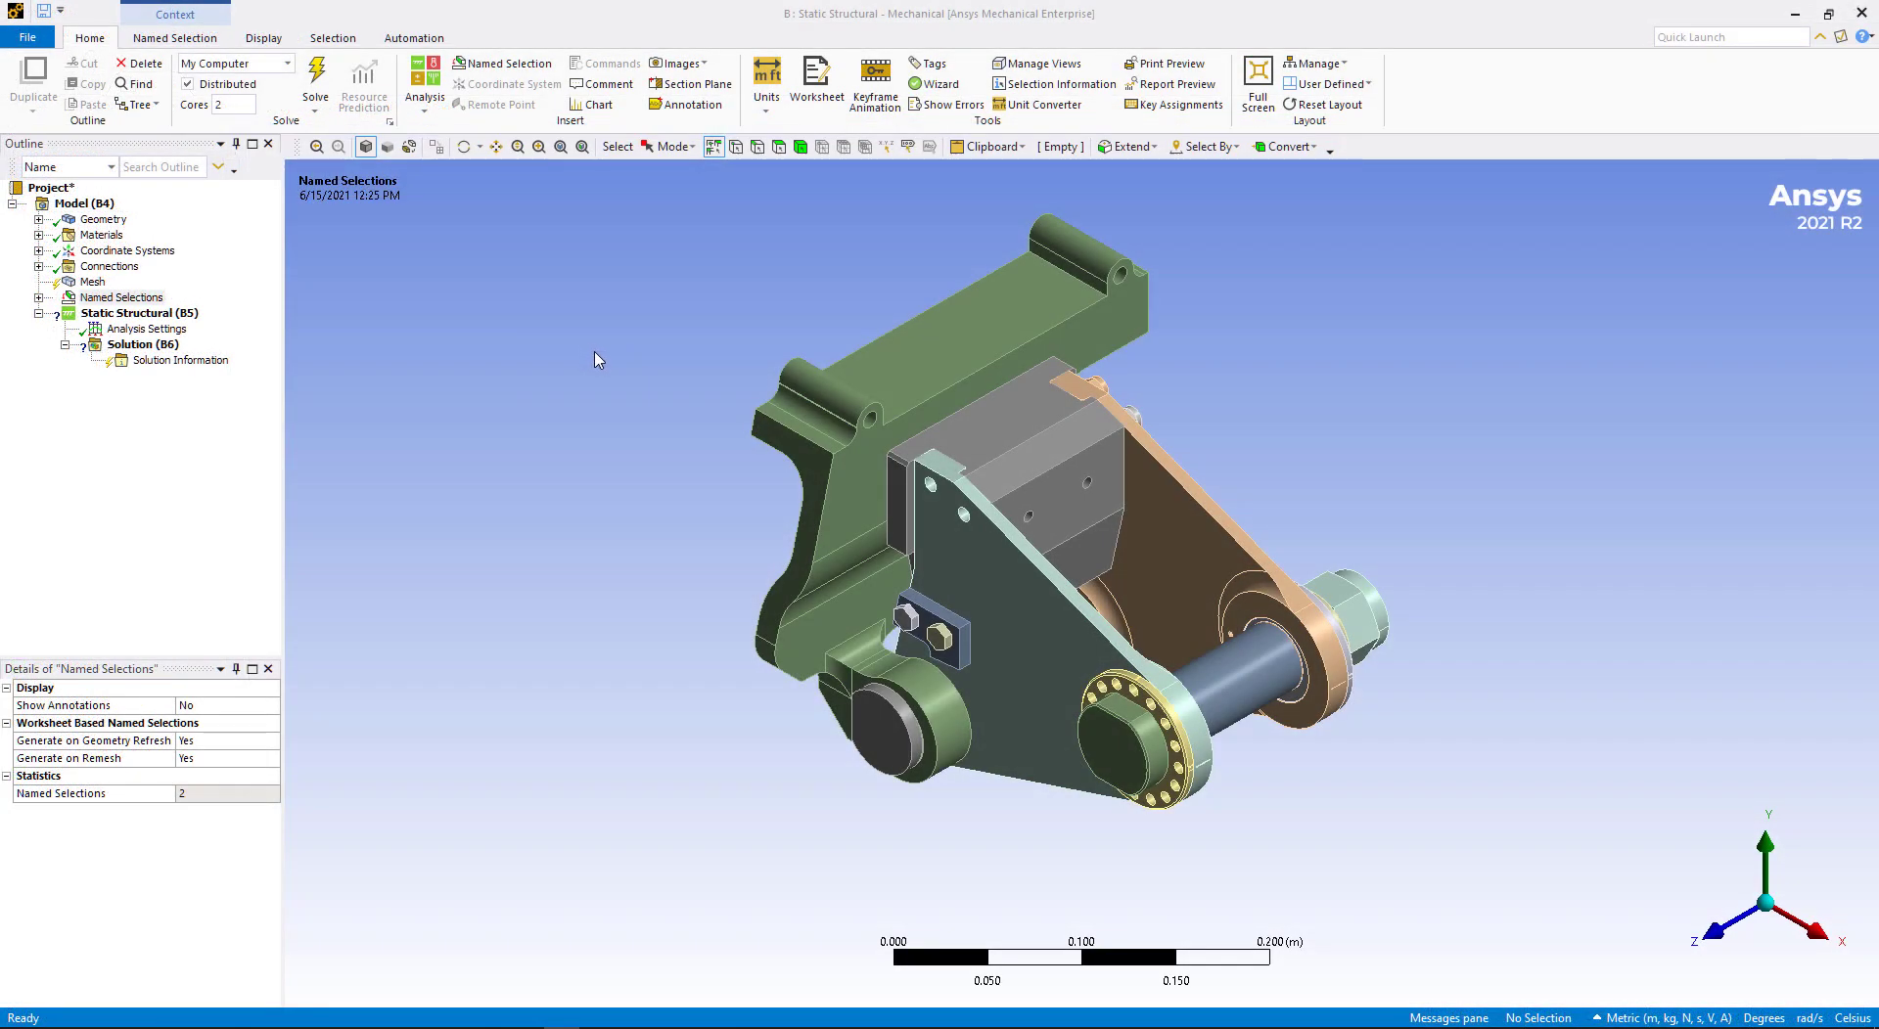
# Examine the transferred bodies listed under Geometry in the outline, including the Bolt 2 group.
pyautogui.moveTo(624, 475); pyautogui.dragTo(633, 433, button='middle')
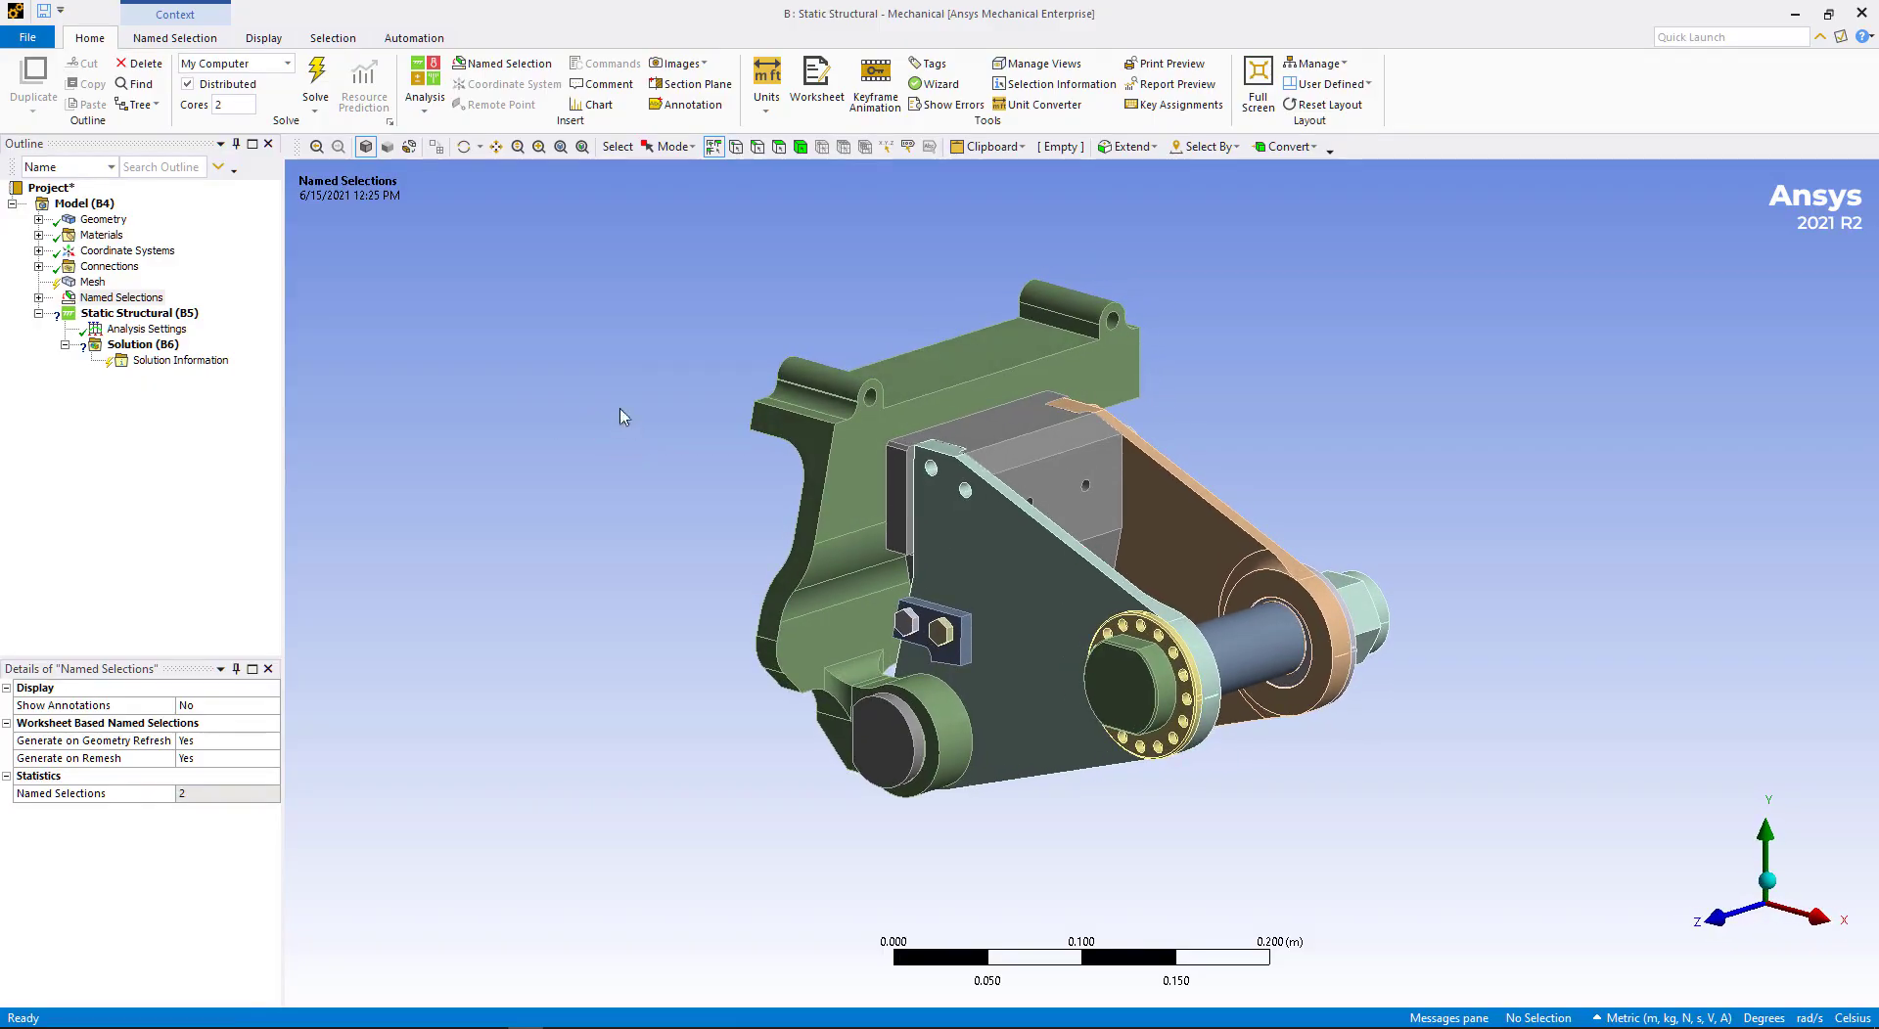
pyautogui.click(39, 220)
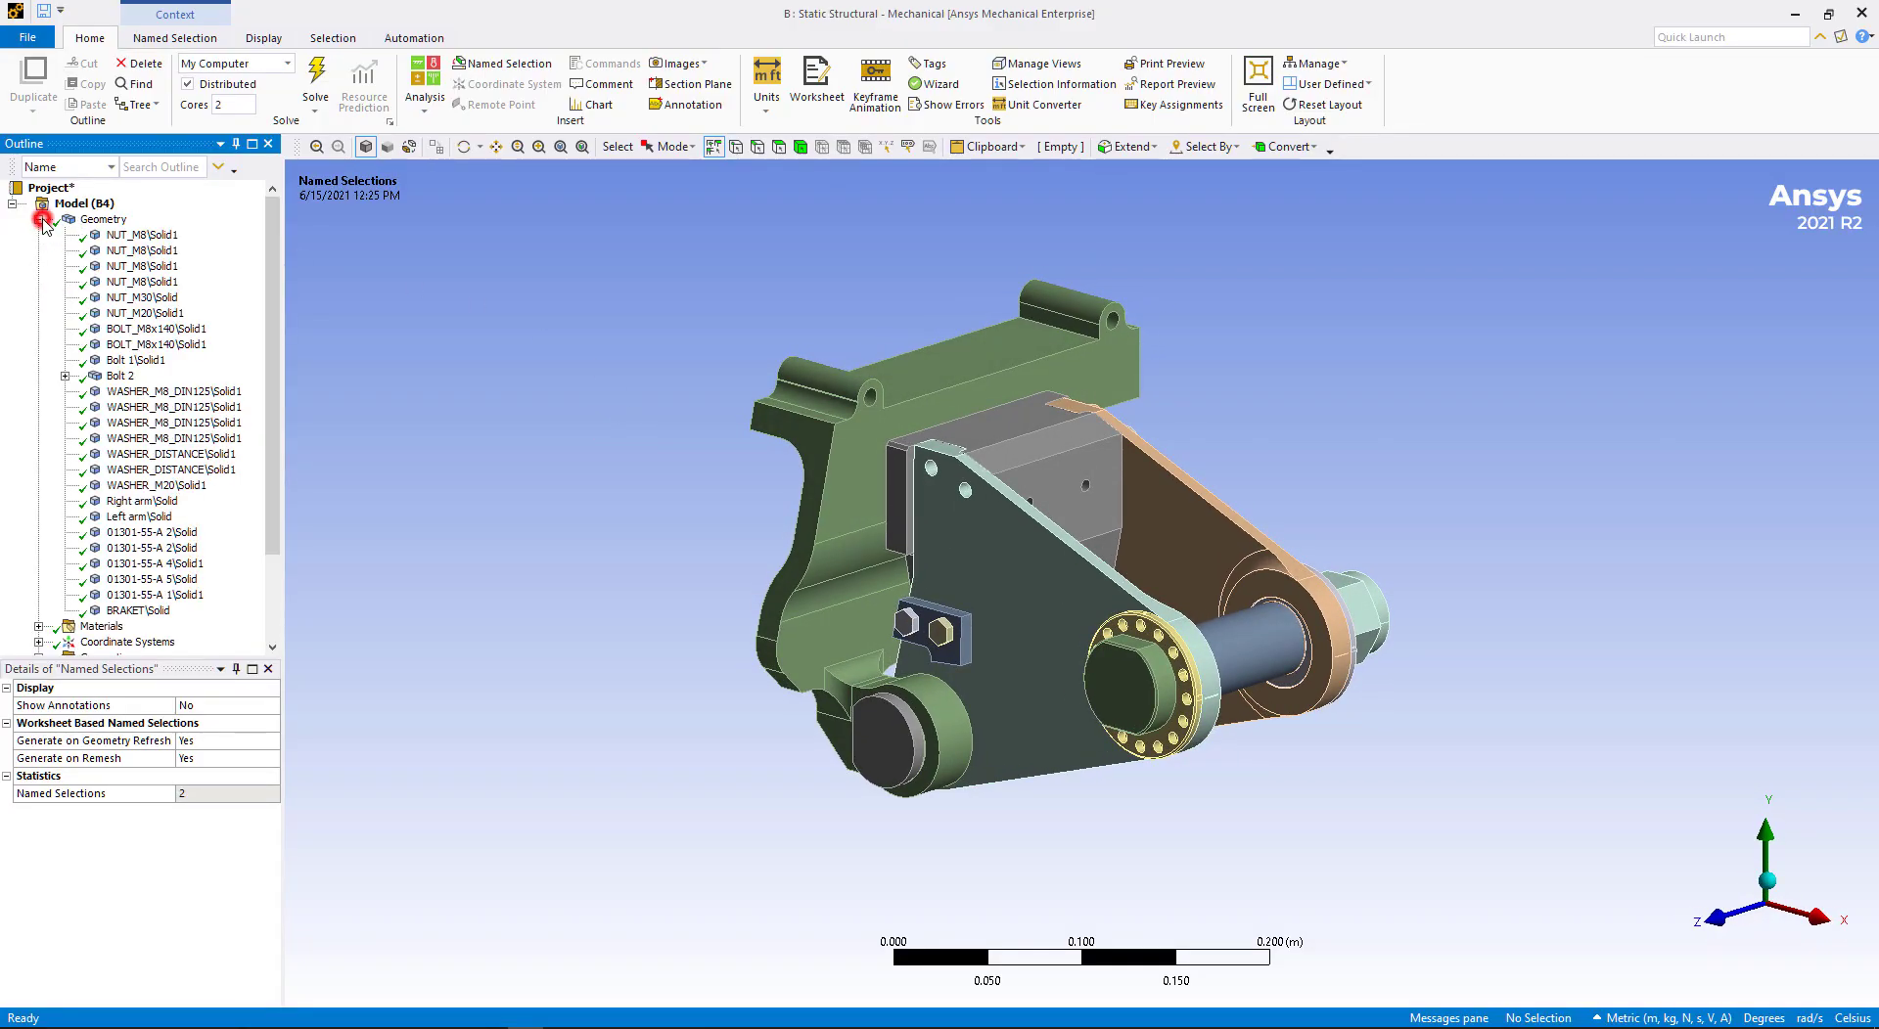
pyautogui.moveTo(275, 257)
pyautogui.mouseDown()
pyautogui.moveTo(276, 345)
pyautogui.moveTo(290, 269)
pyautogui.mouseUp()
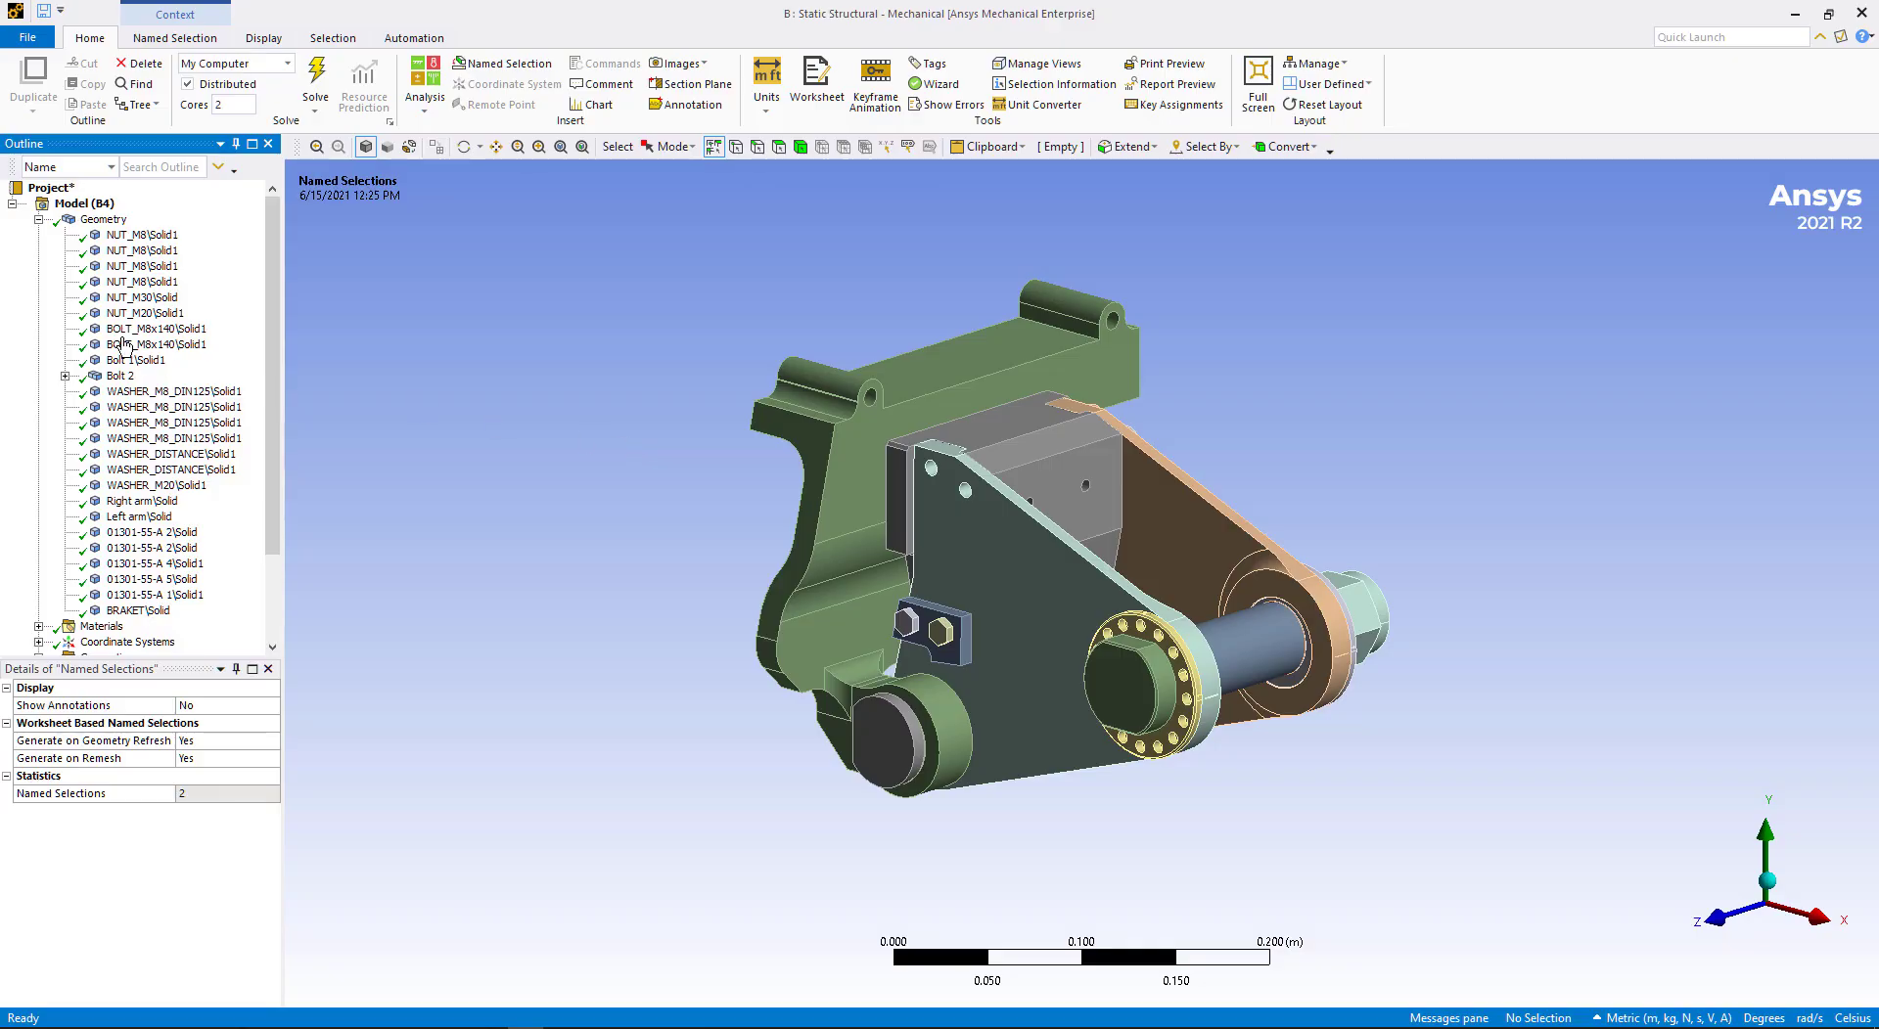
pyautogui.click(38, 221)
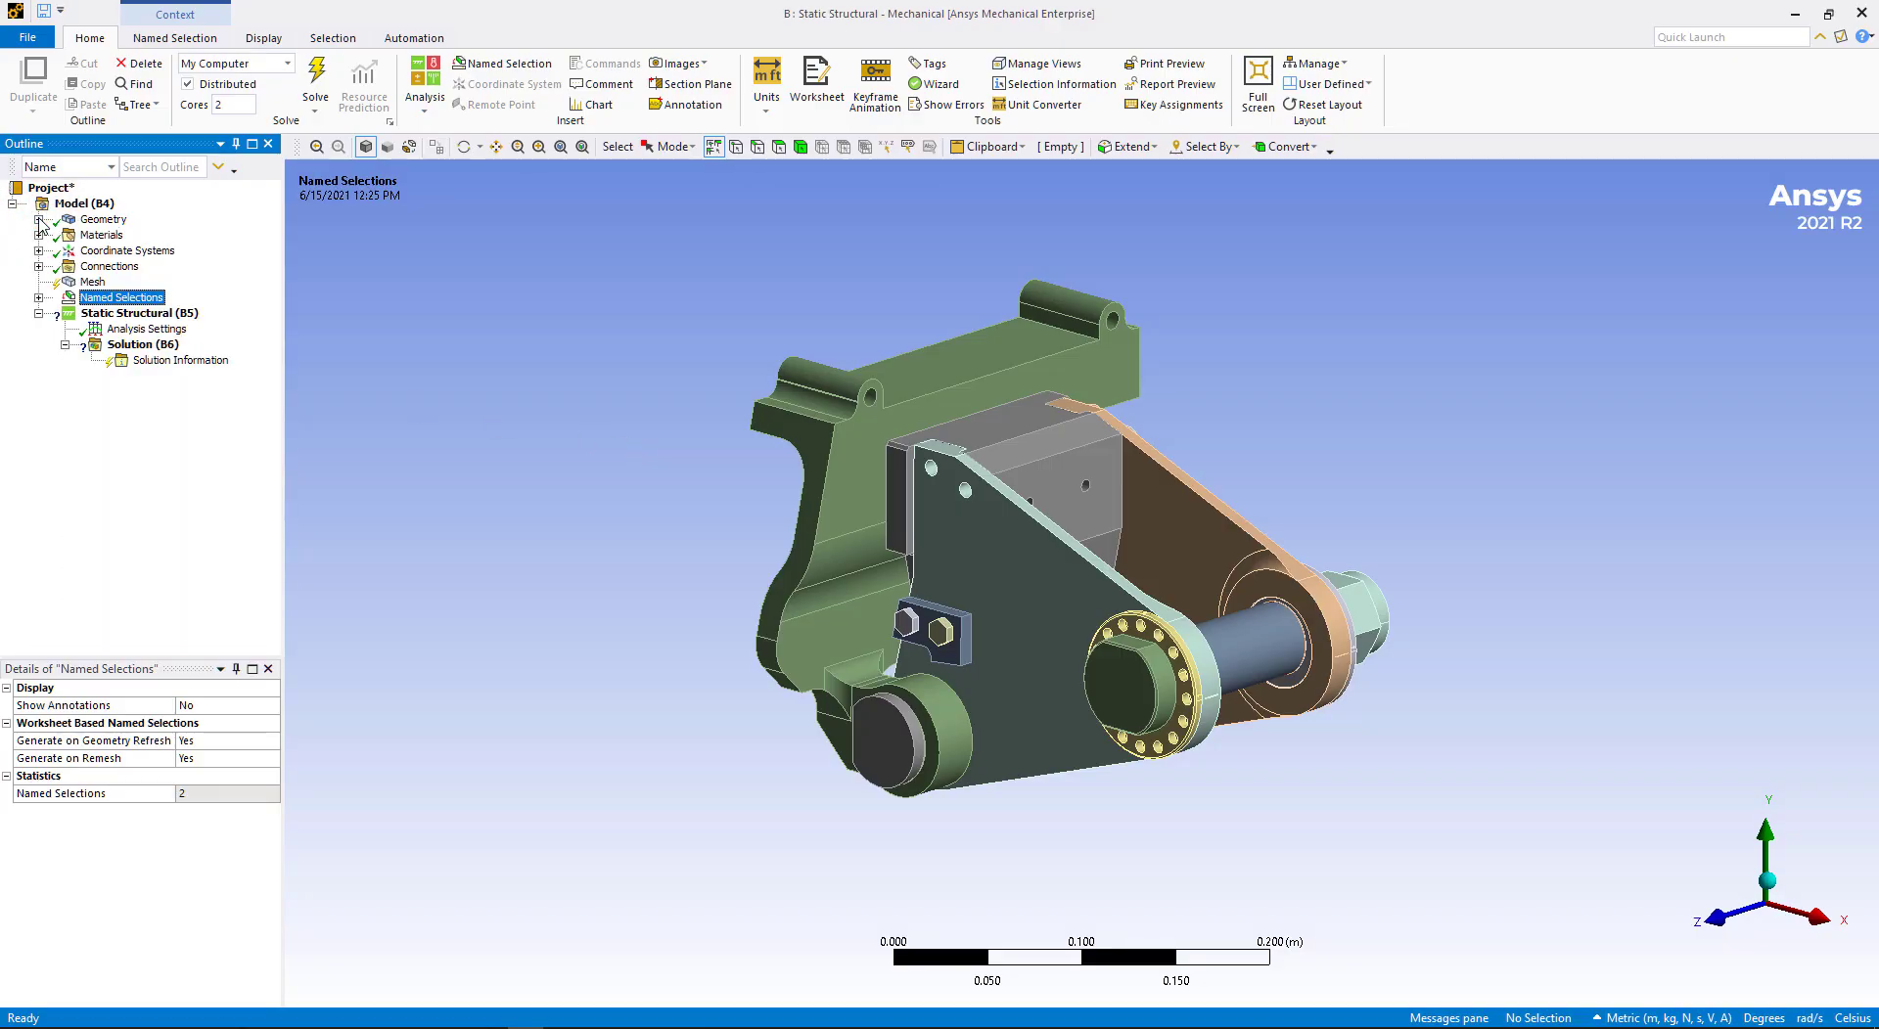
# Examine the faces of the Load and Fixed named selections from different angles and list the transferred materials.
pyautogui.click(39, 299)
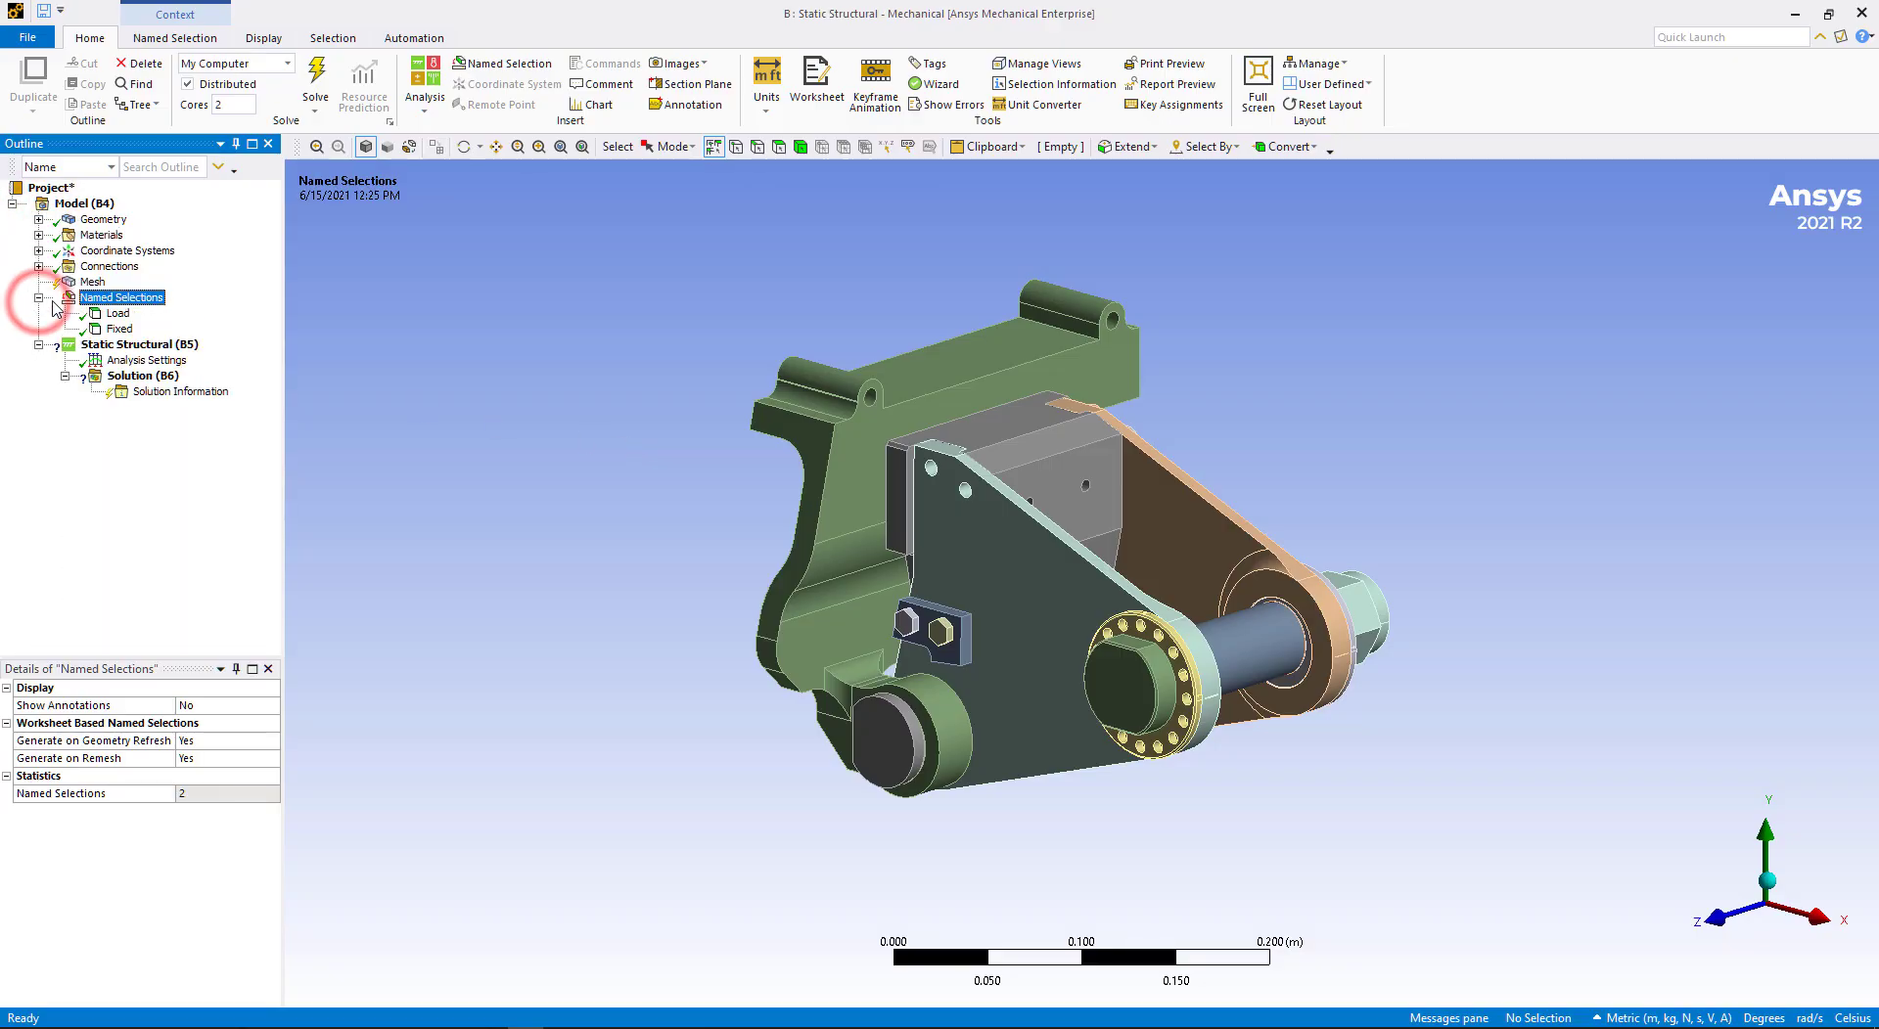
pyautogui.click(117, 313)
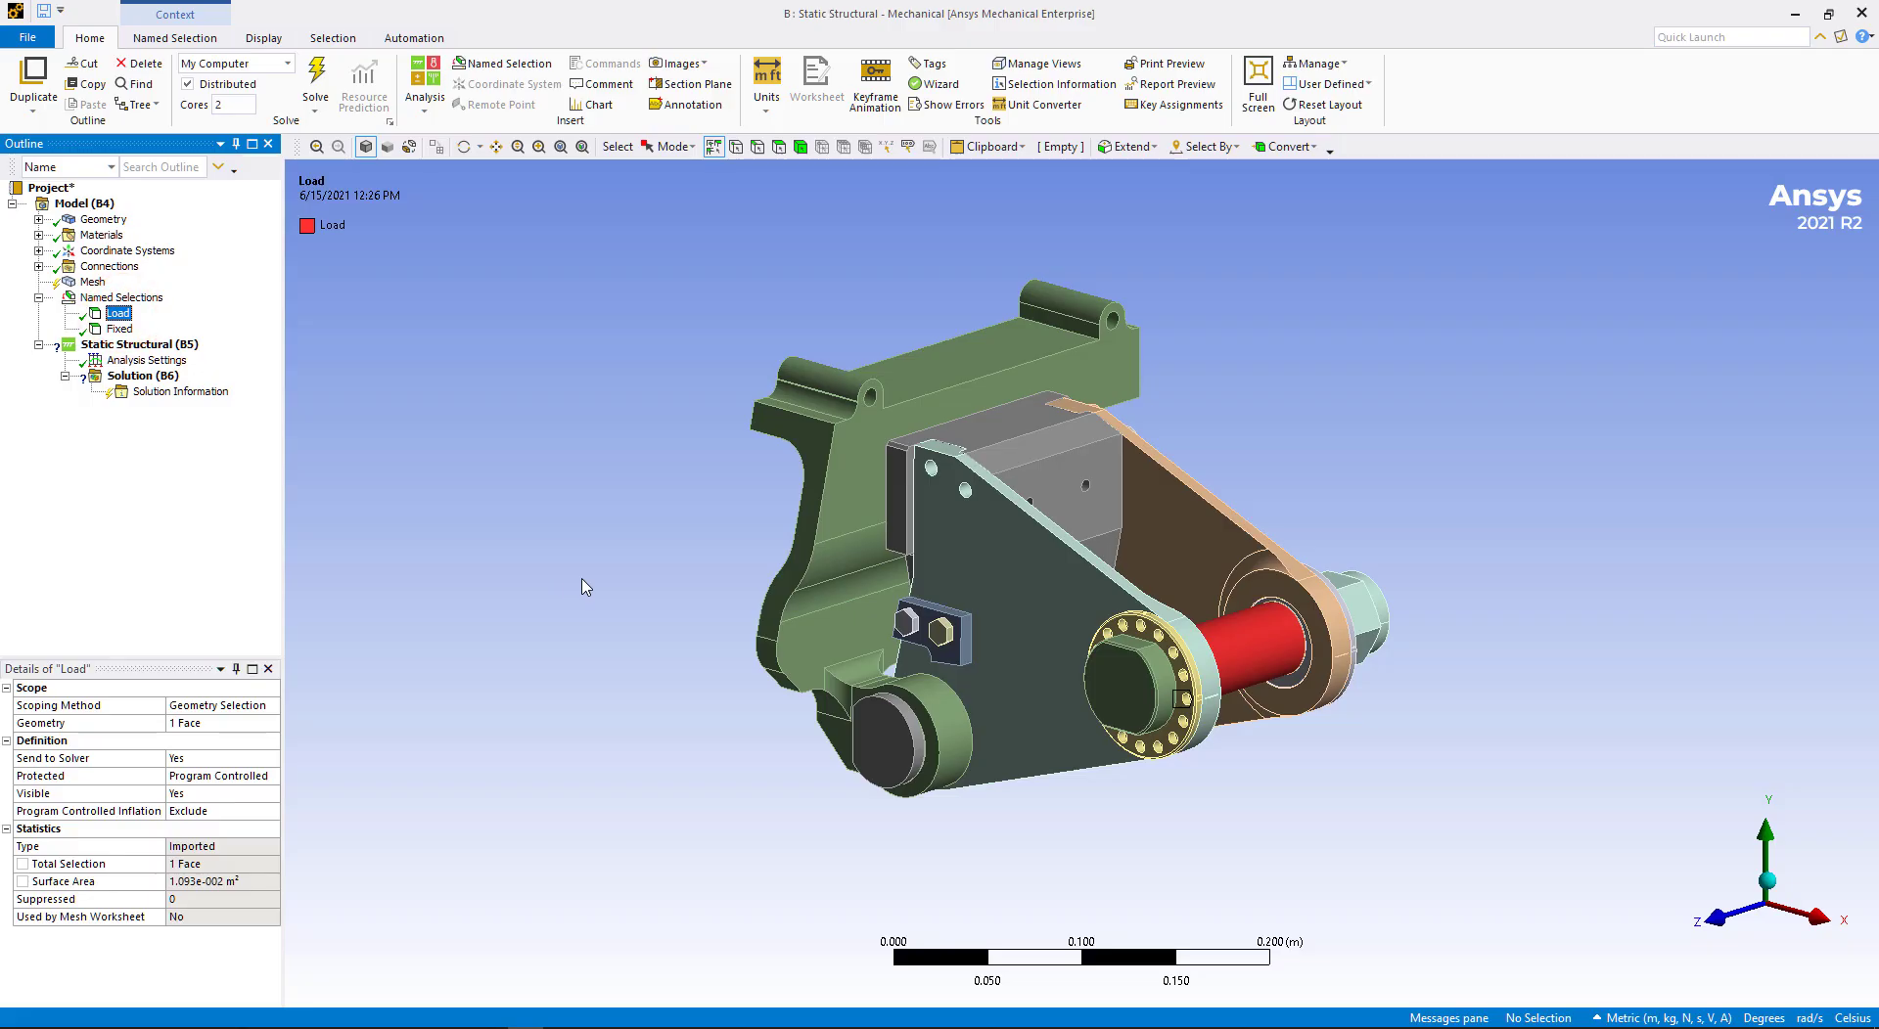
pyautogui.moveTo(583, 583); pyautogui.dragTo(783, 601, button='middle')
pyautogui.click(119, 329)
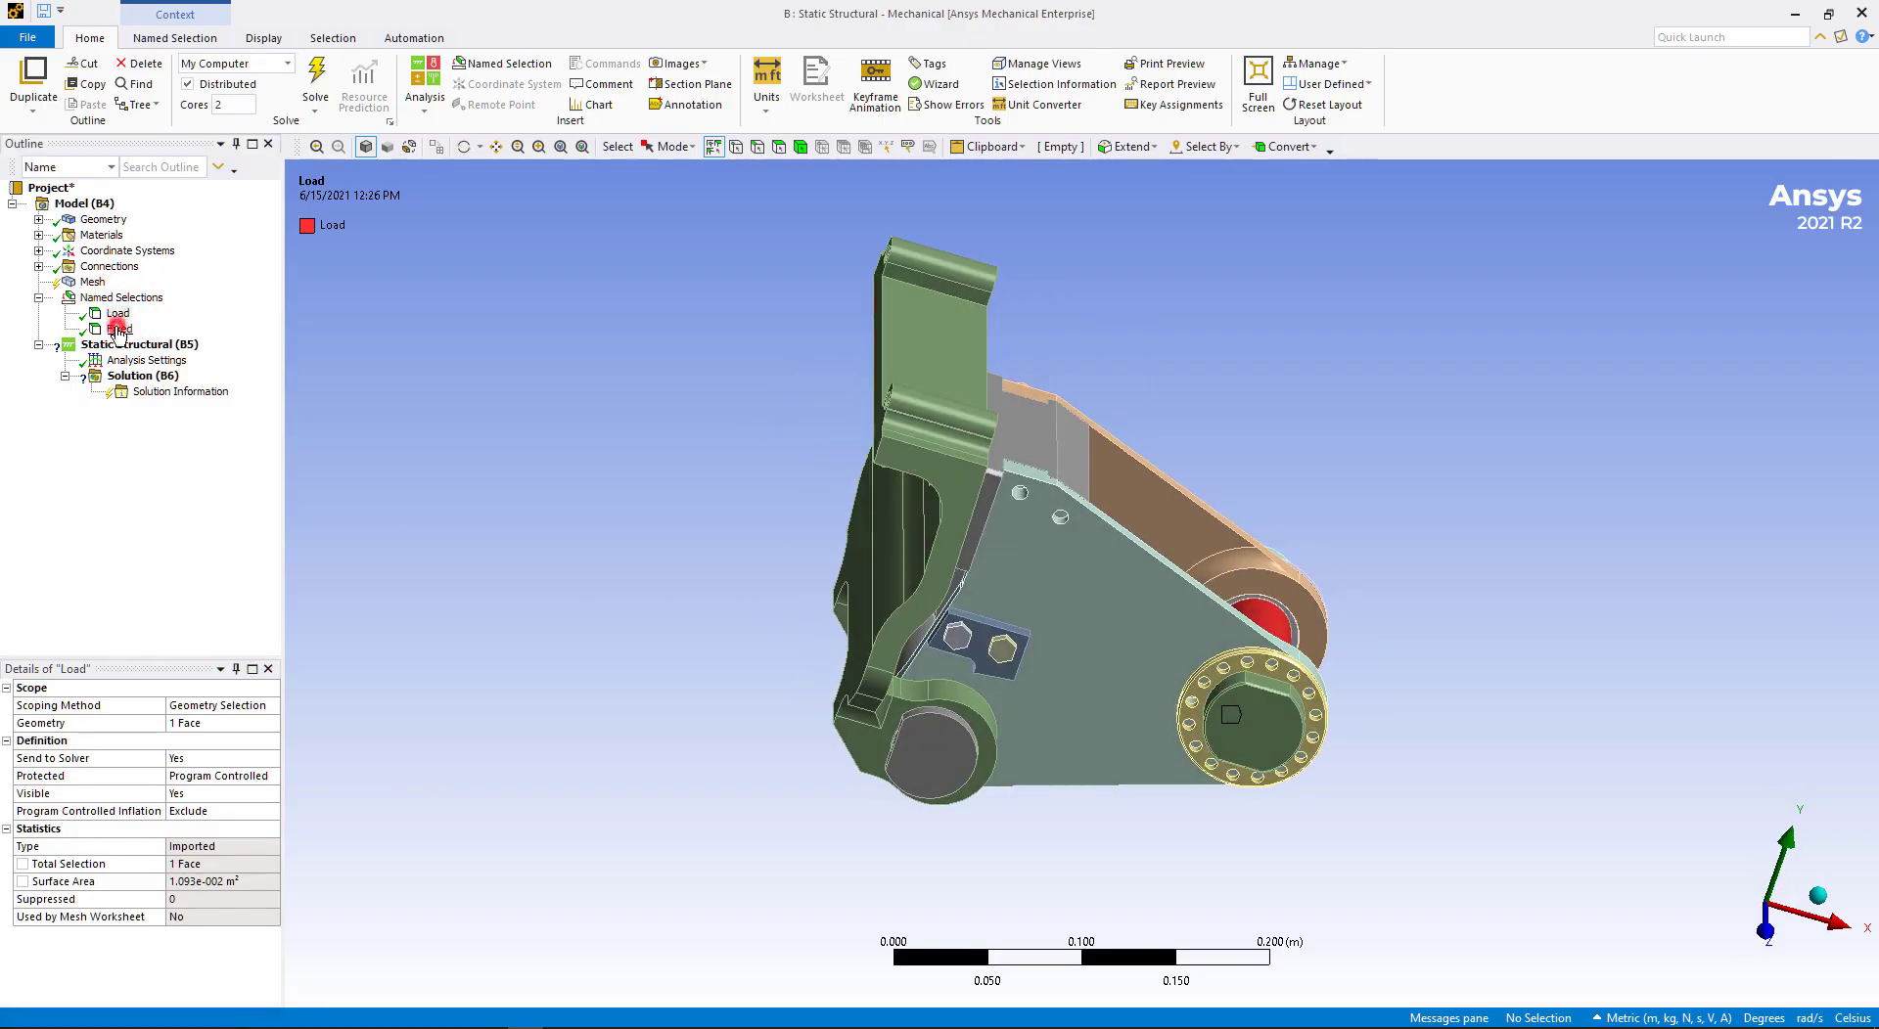
pyautogui.moveTo(641, 537); pyautogui.dragTo(378, 473, button='middle')
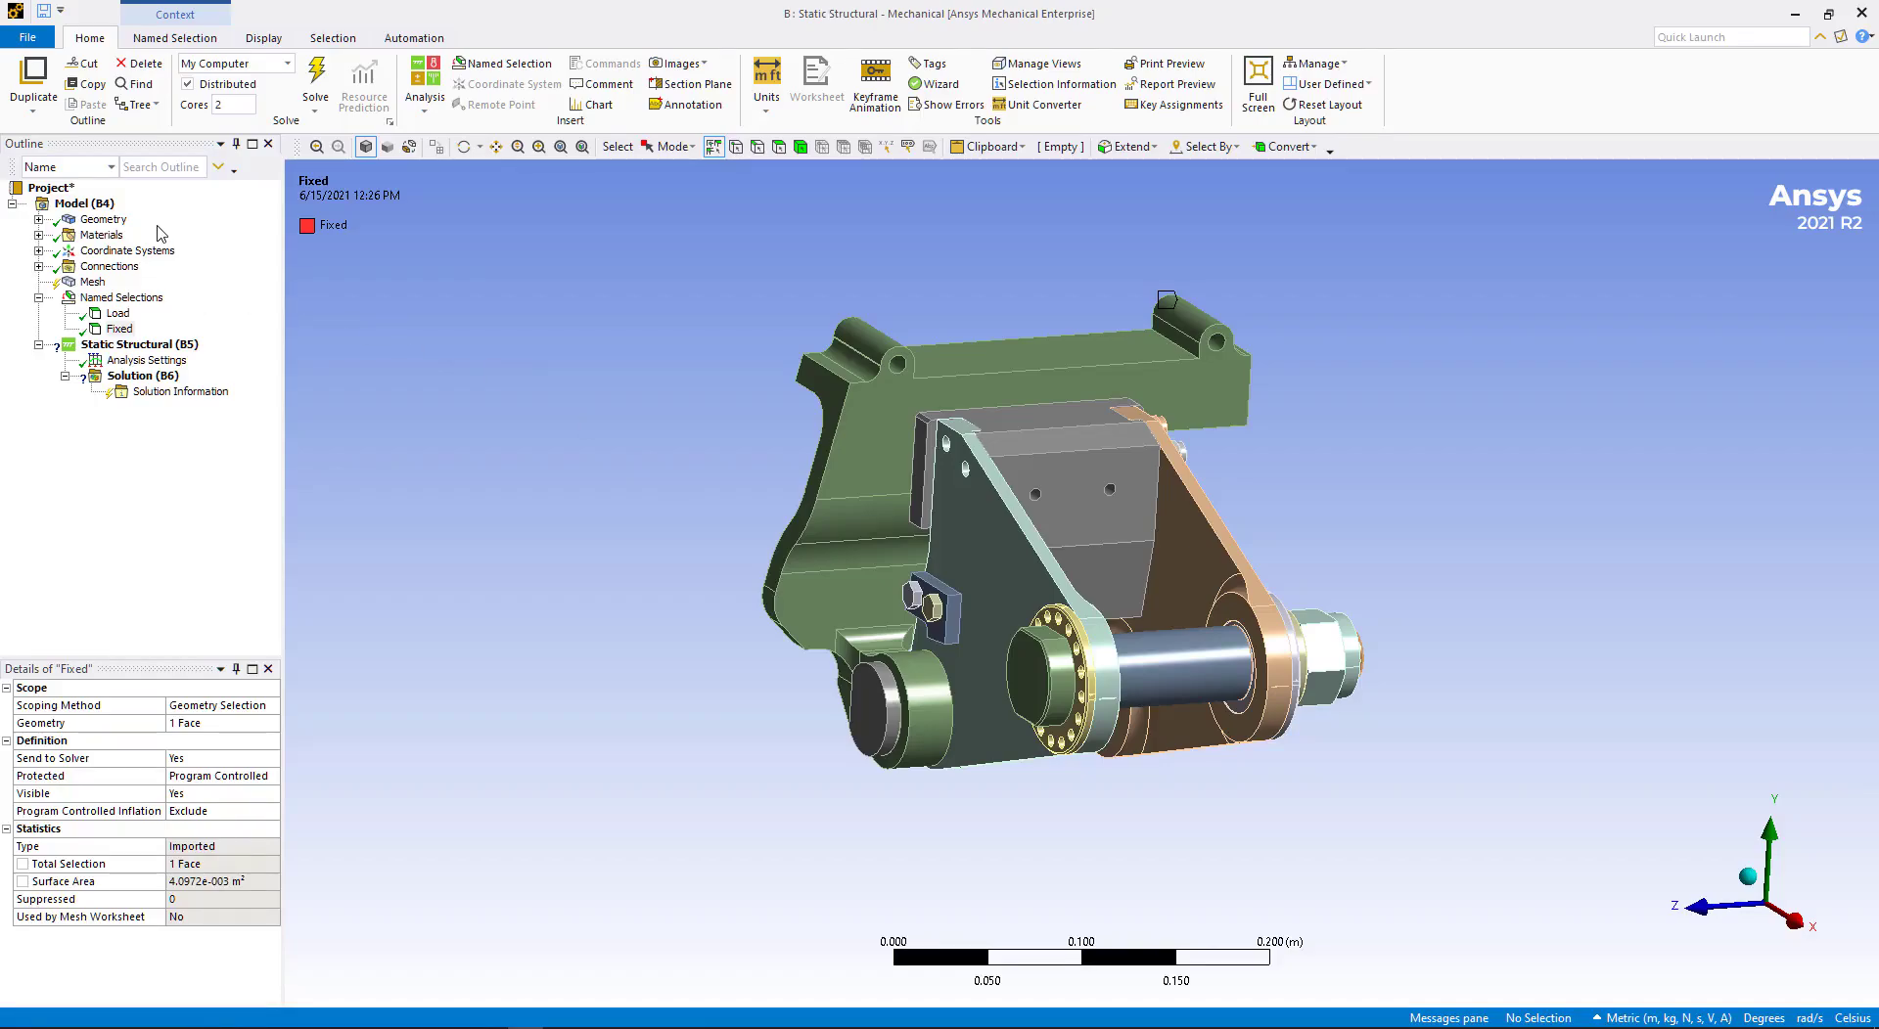
pyautogui.click(39, 236)
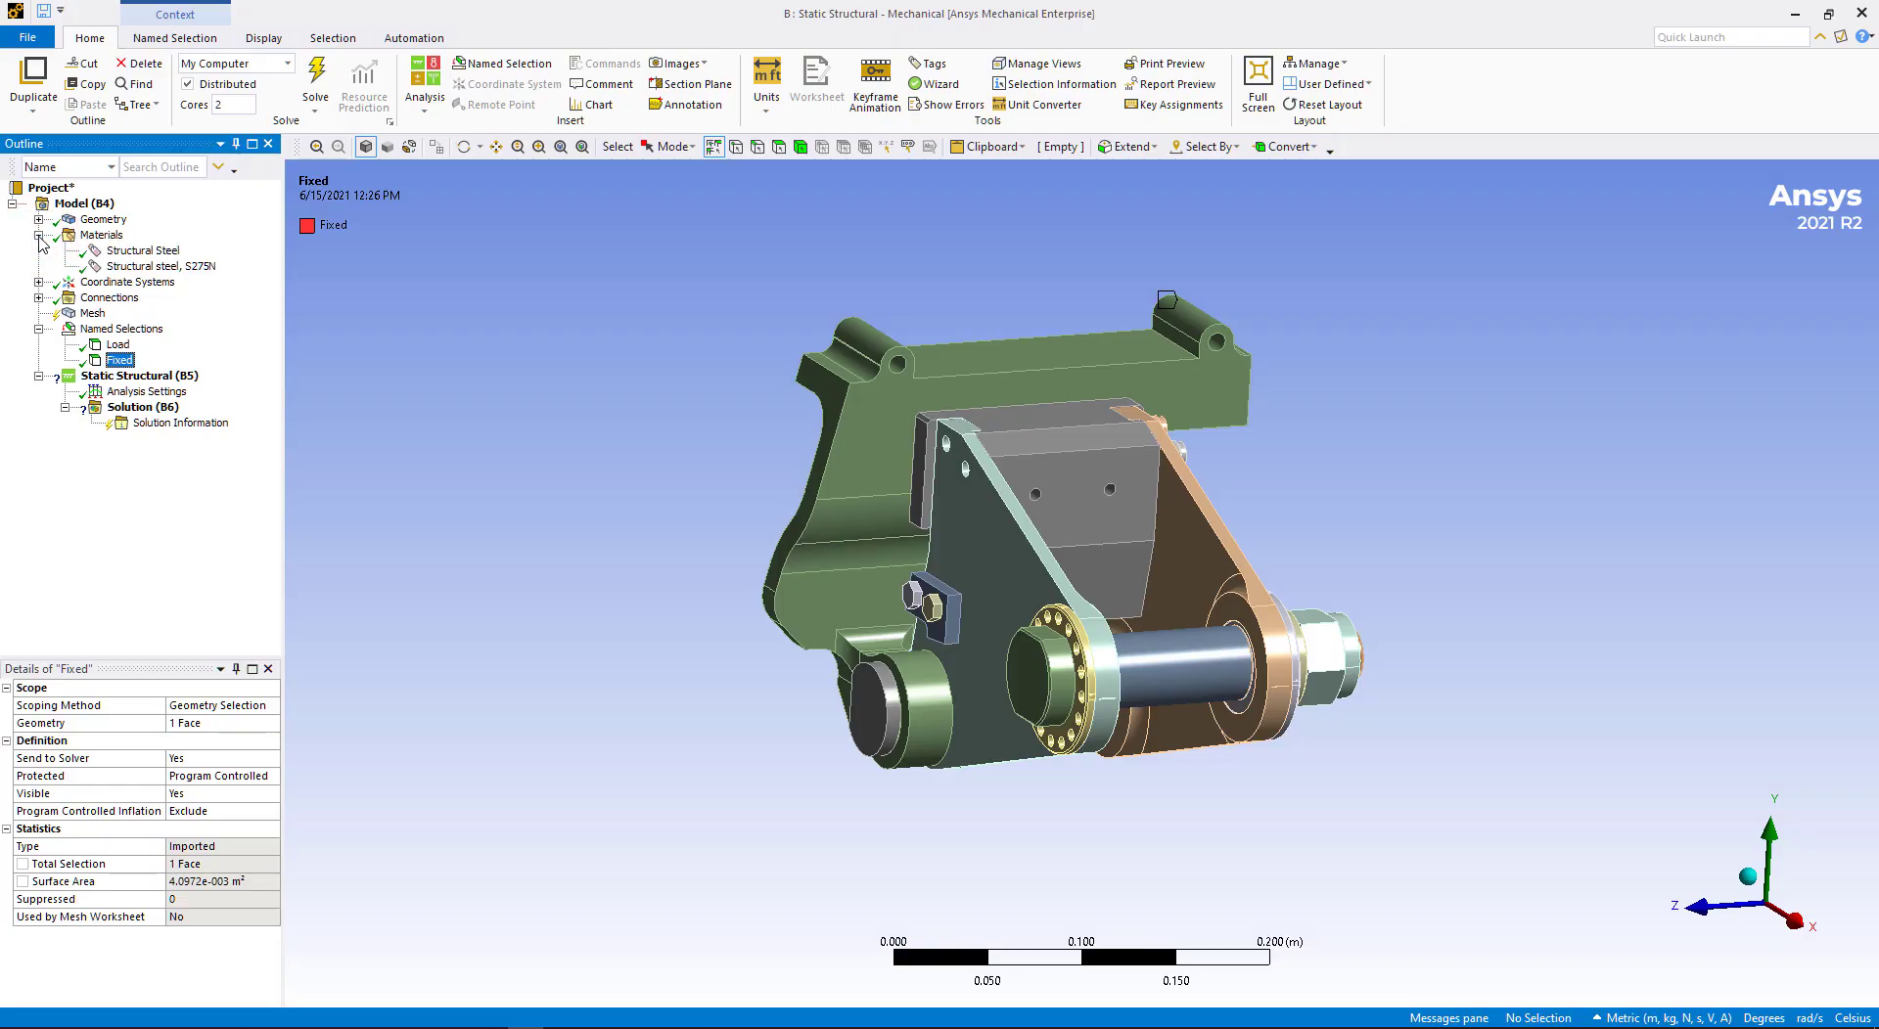